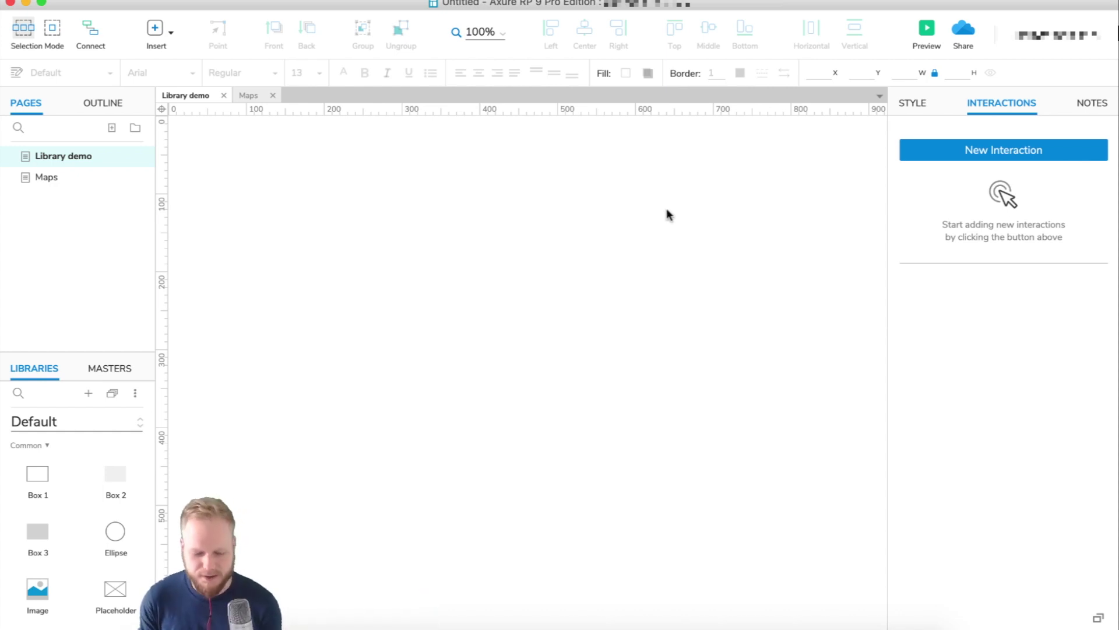
Step: Try placing Repeater and Table widgets on the canvas, then undo them
scroll(52, 515, "down", 3)
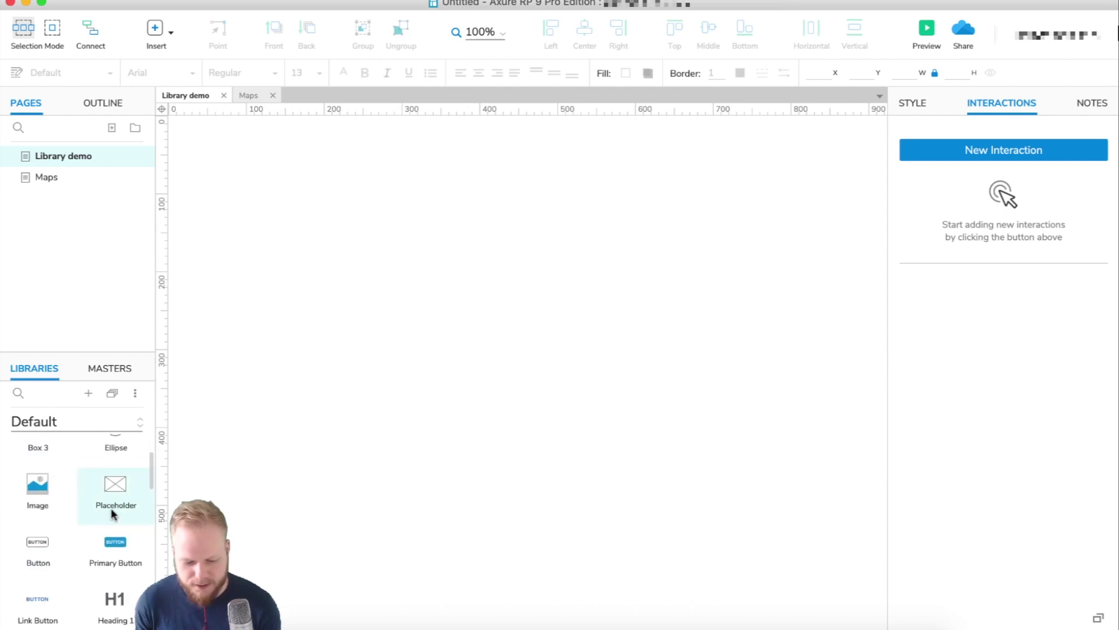
left_click_drag(66, 354, 75, 327)
scroll(90, 509, "down", 3)
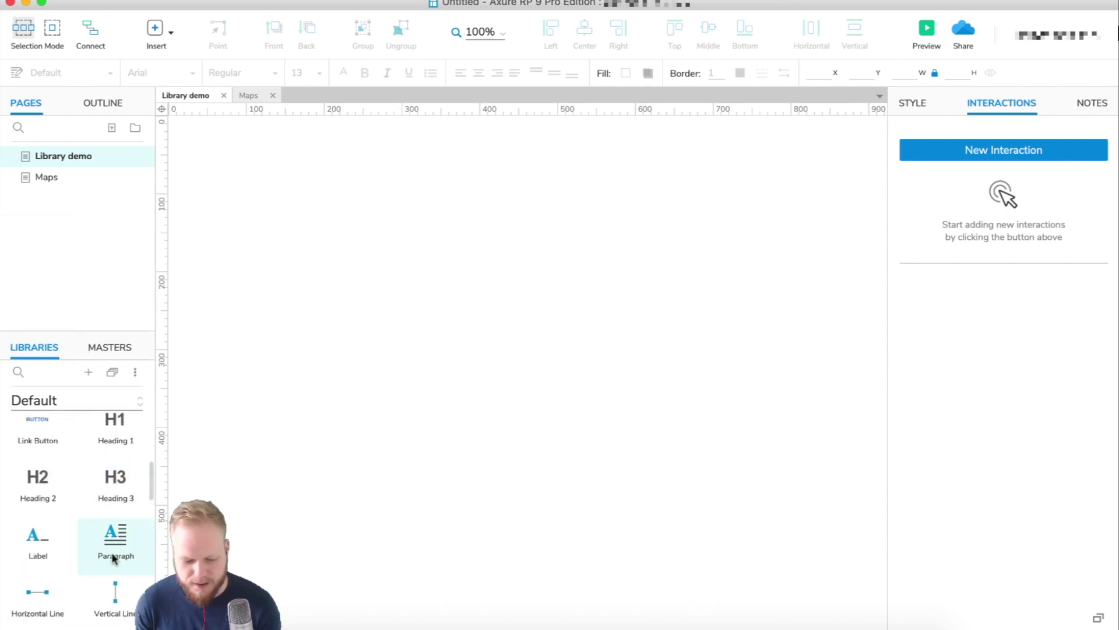
scroll(50, 559, "down", 6)
scroll(61, 533, "up", 3)
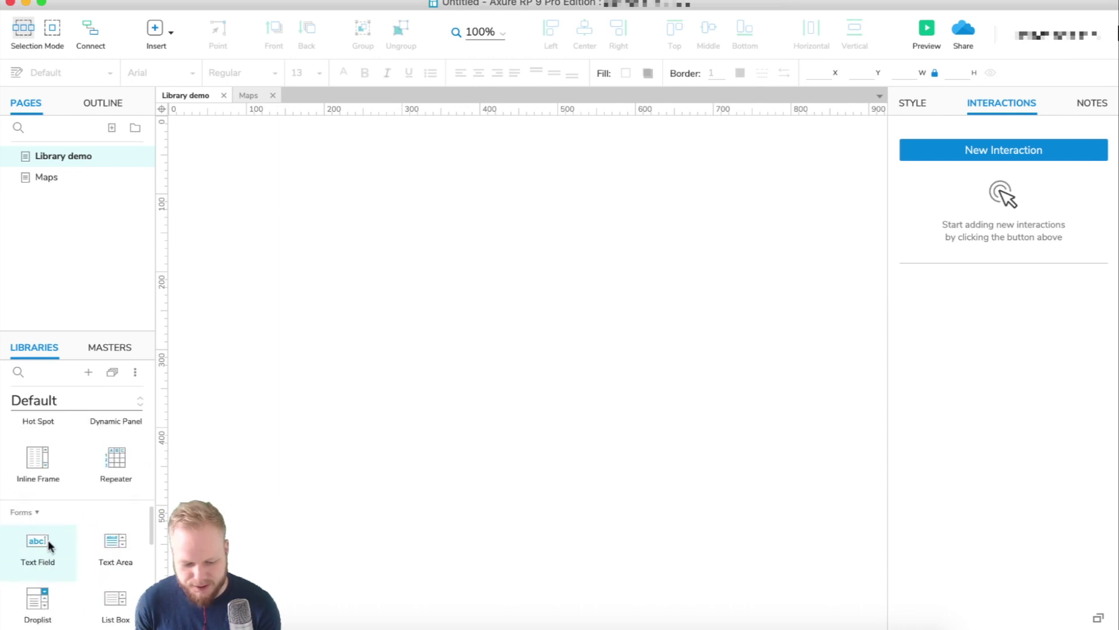
scroll(48, 540, "up", 2)
left_click_drag(40, 536, 361, 371)
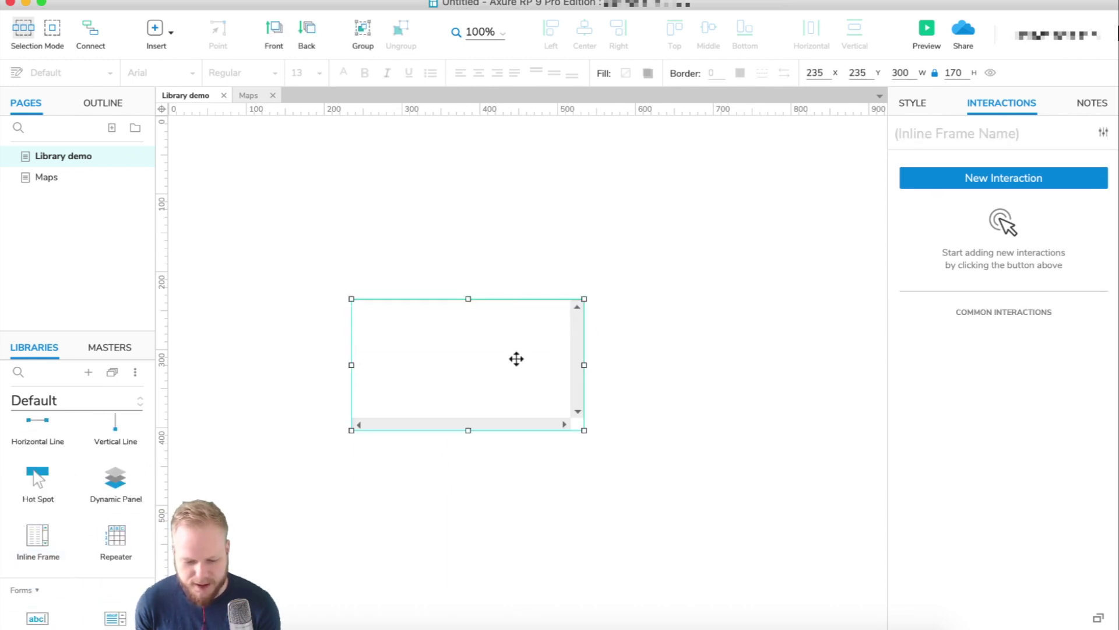
left_click_drag(116, 537, 347, 457)
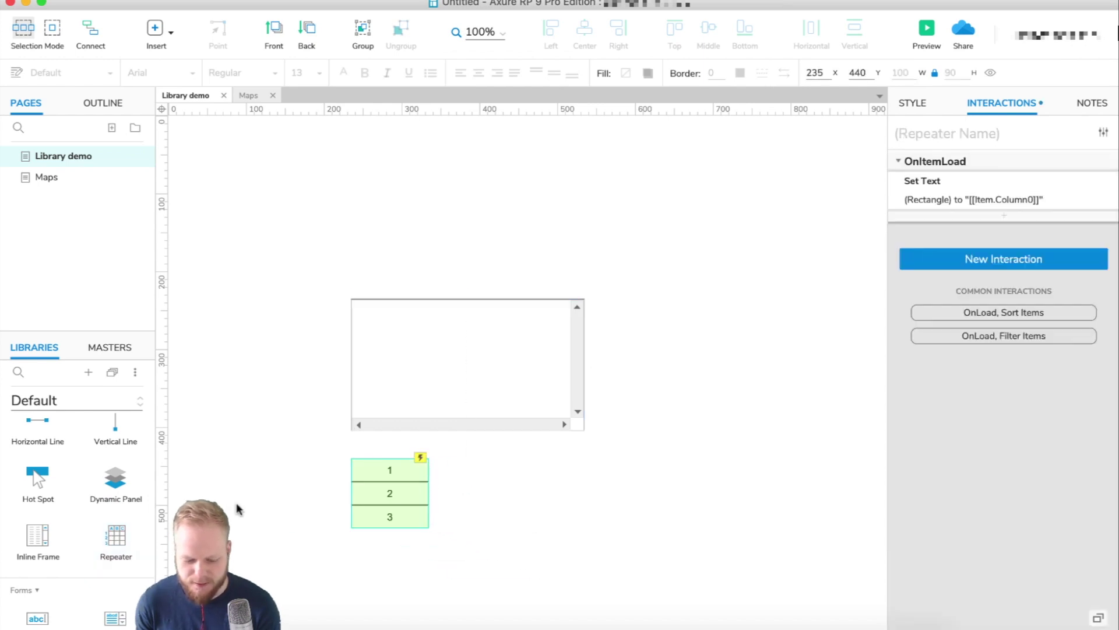
scroll(82, 519, "down", 6)
left_click_drag(121, 455, 742, 465)
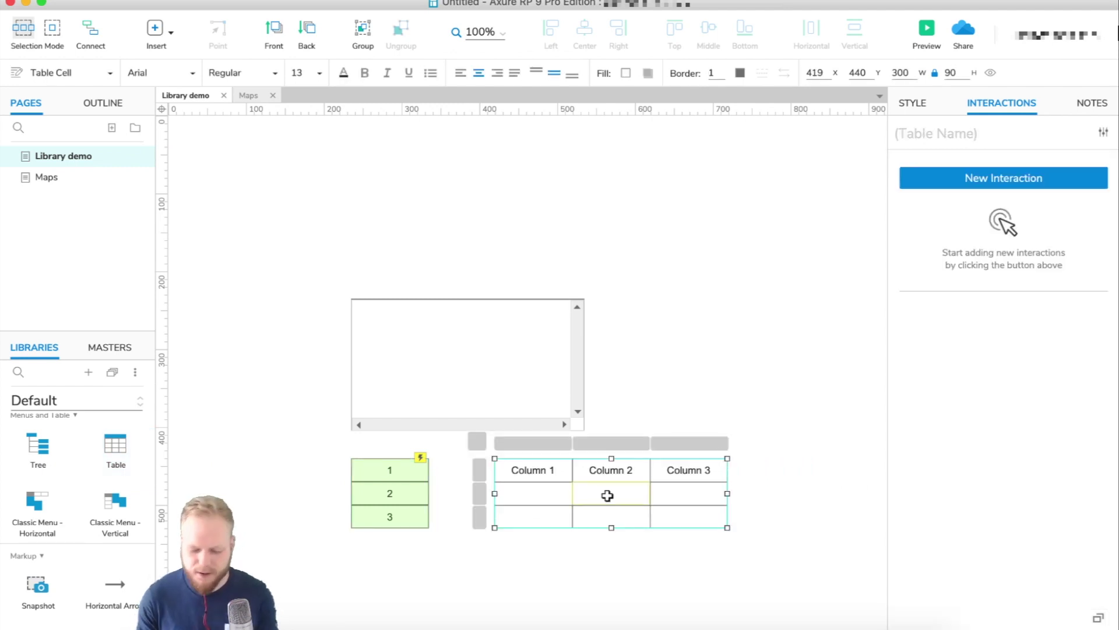
key("ctrl+z")
key("ctrl+z")
key("ctrl+z")
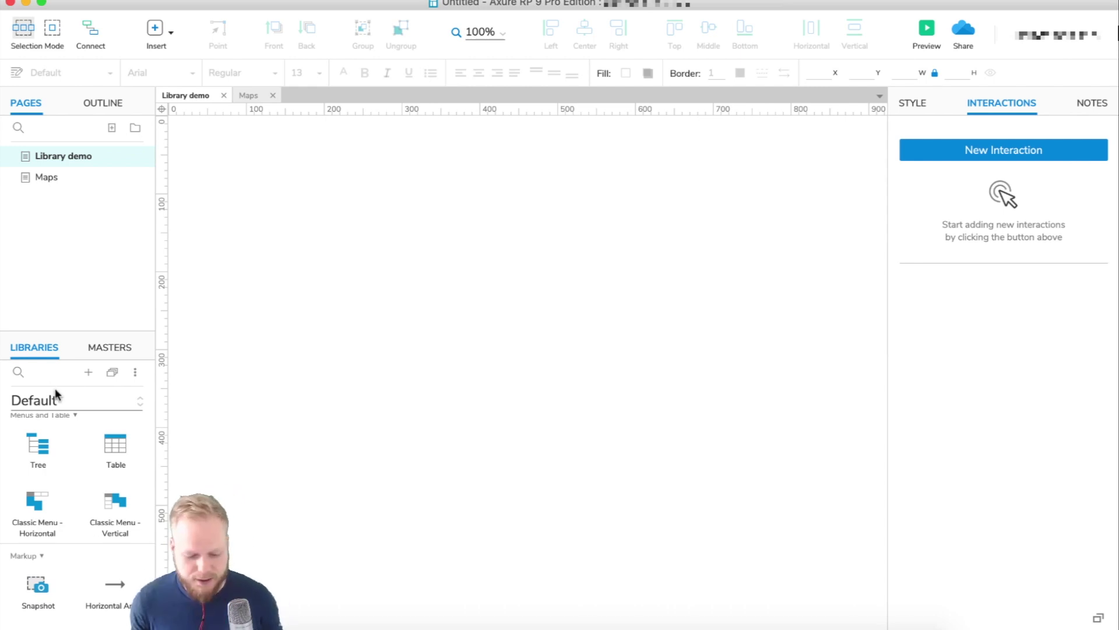
Step: Switch to the Icons library, place three address icons, then delete them and reopen the library list
left_click(82, 398)
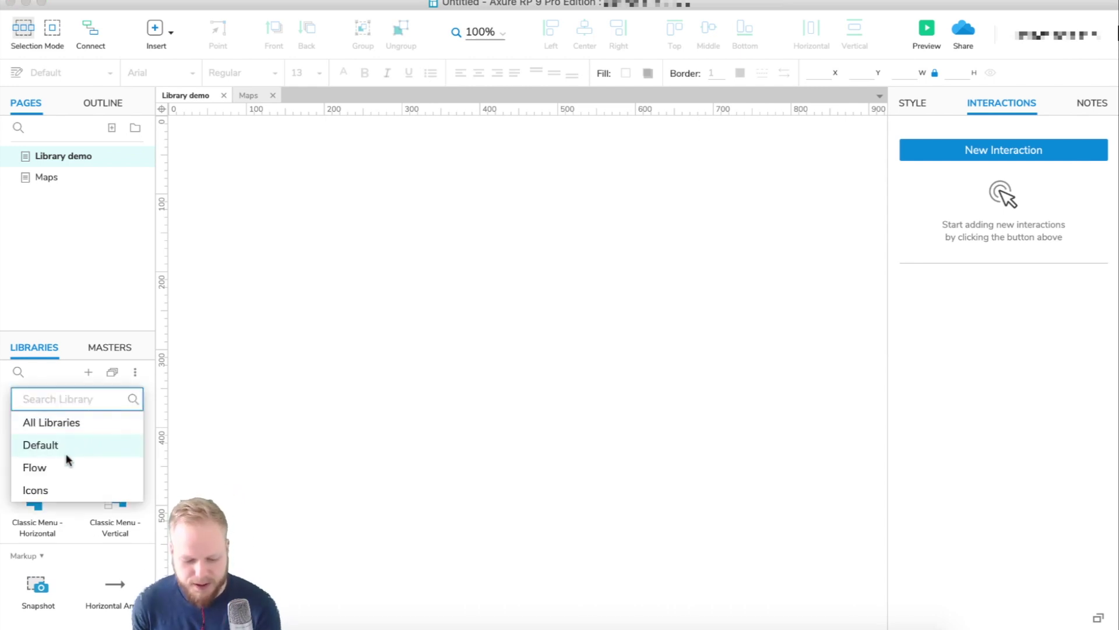
left_click(65, 490)
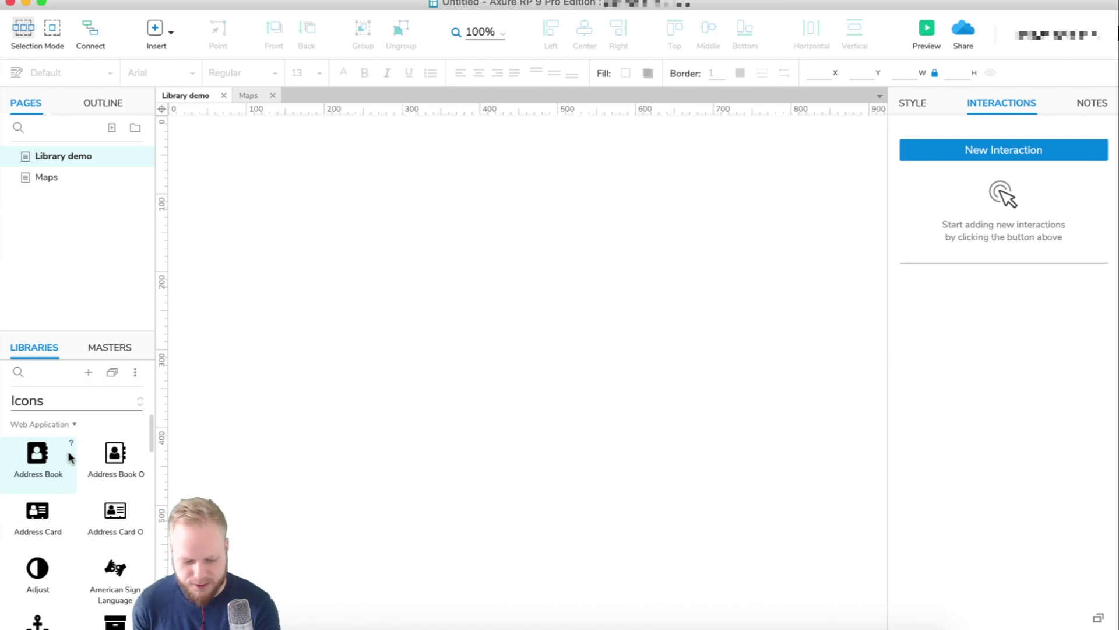
left_click_drag(300, 432, 464, 345)
left_click_drag(110, 513, 600, 431)
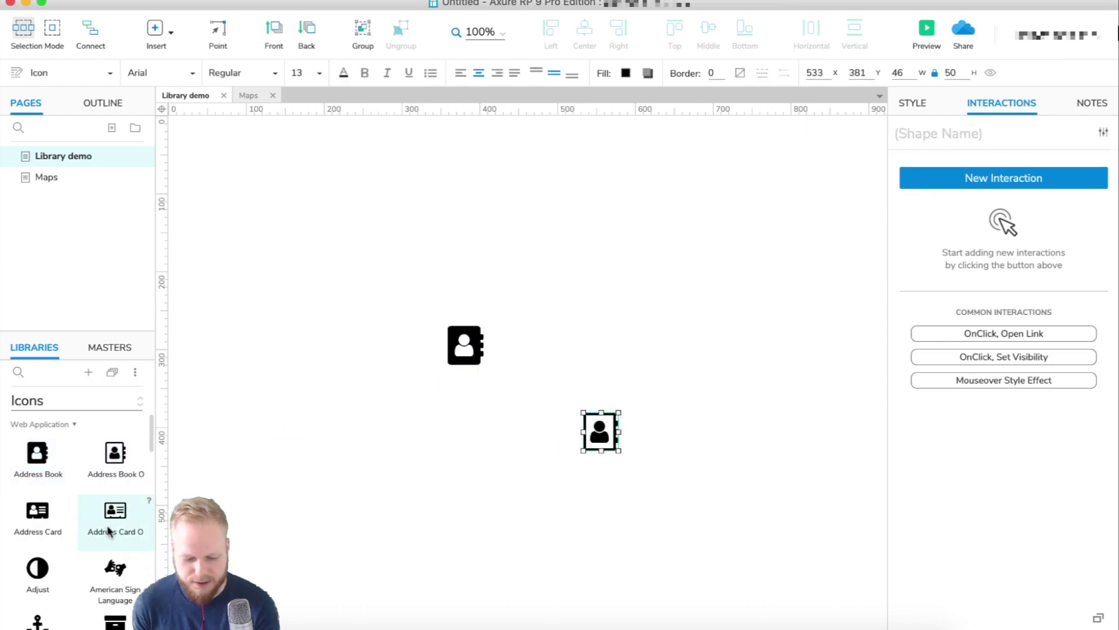
left_click_drag(257, 495, 455, 445)
left_click_drag(716, 291, 214, 593)
key("Delete")
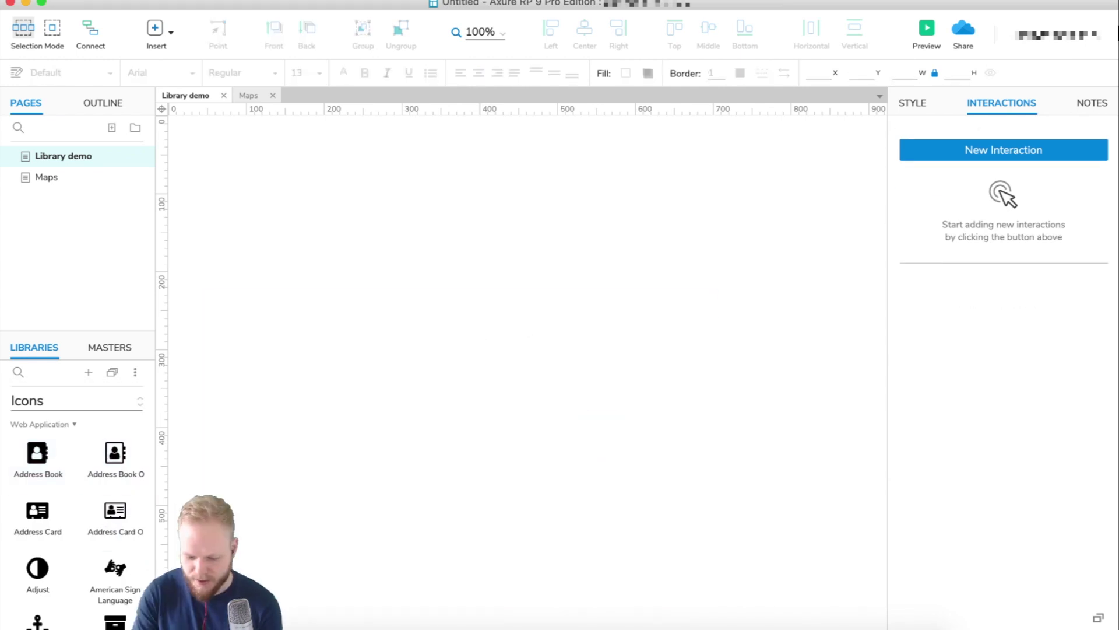
left_click(86, 401)
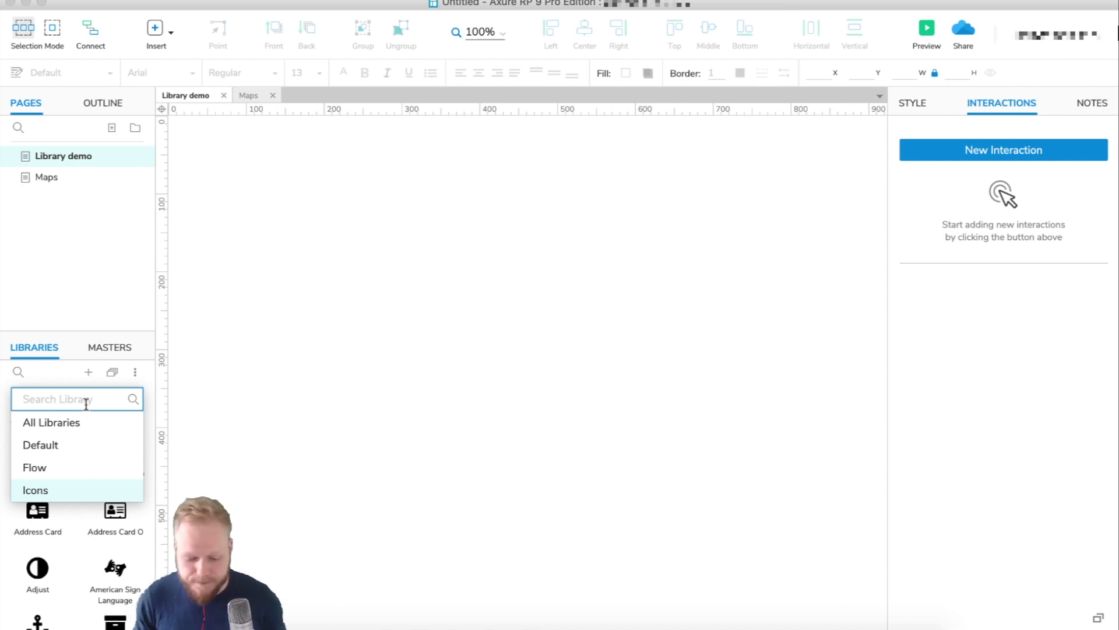
Step: In Chrome, search Google for 'axure libraries' and open Axure's Download Widget Libraries page
left_click(591, 627)
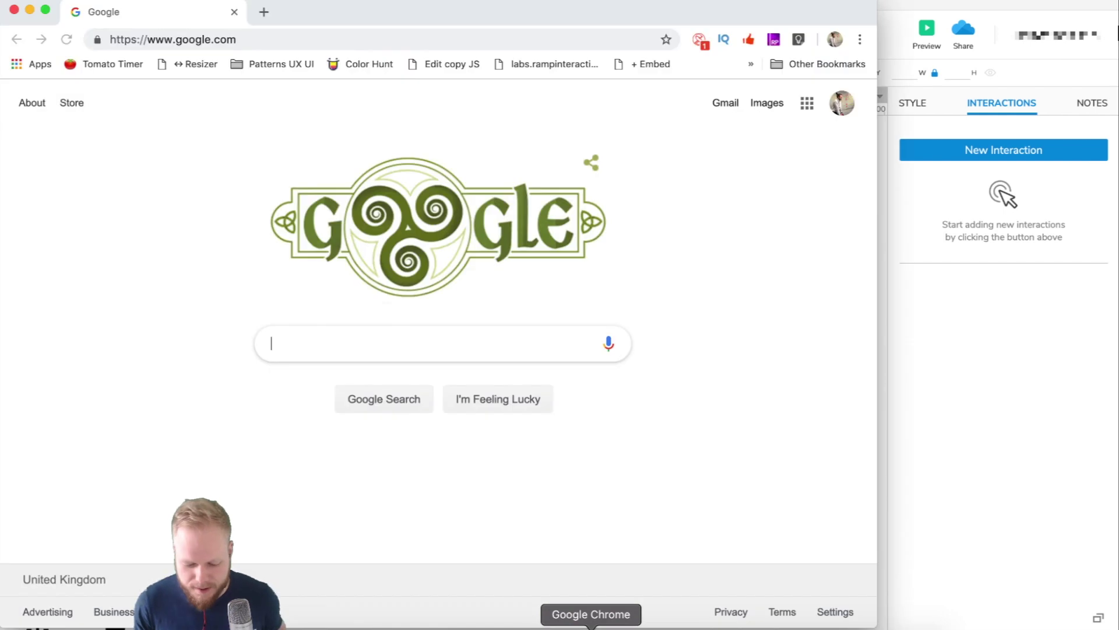
left_click(376, 351)
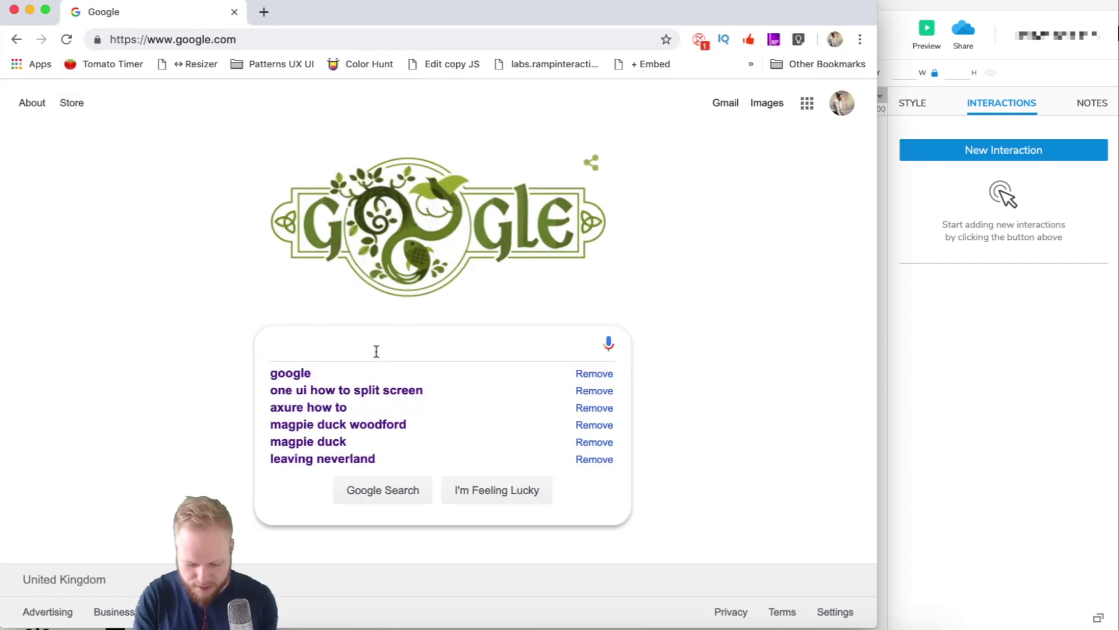
type("axure lib")
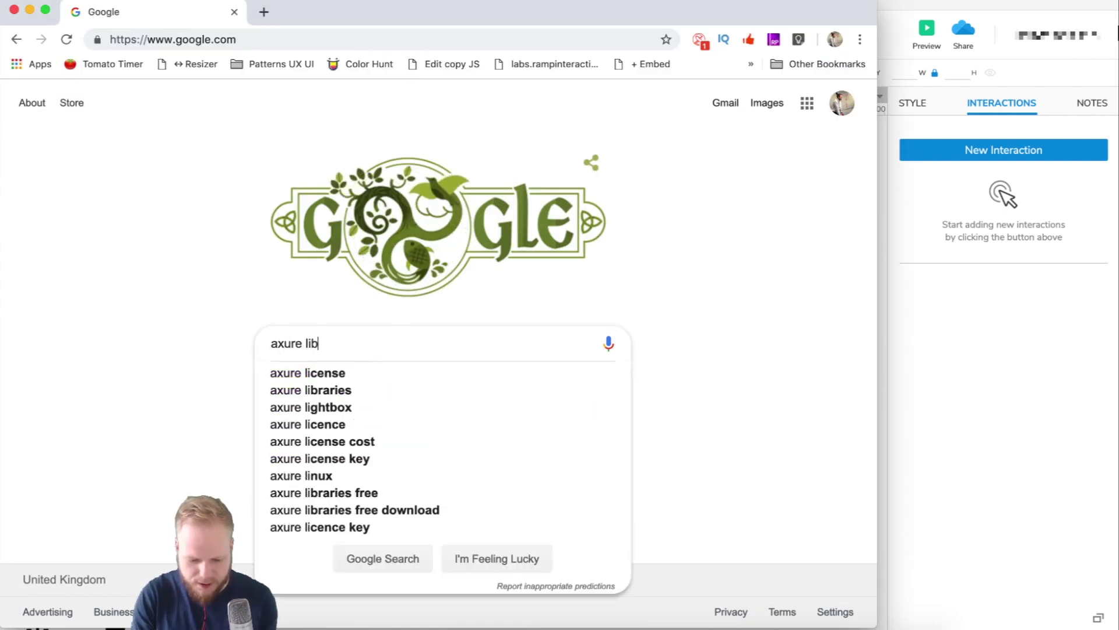
type("raries")
key("Return")
scroll(222, 396, "down", 2)
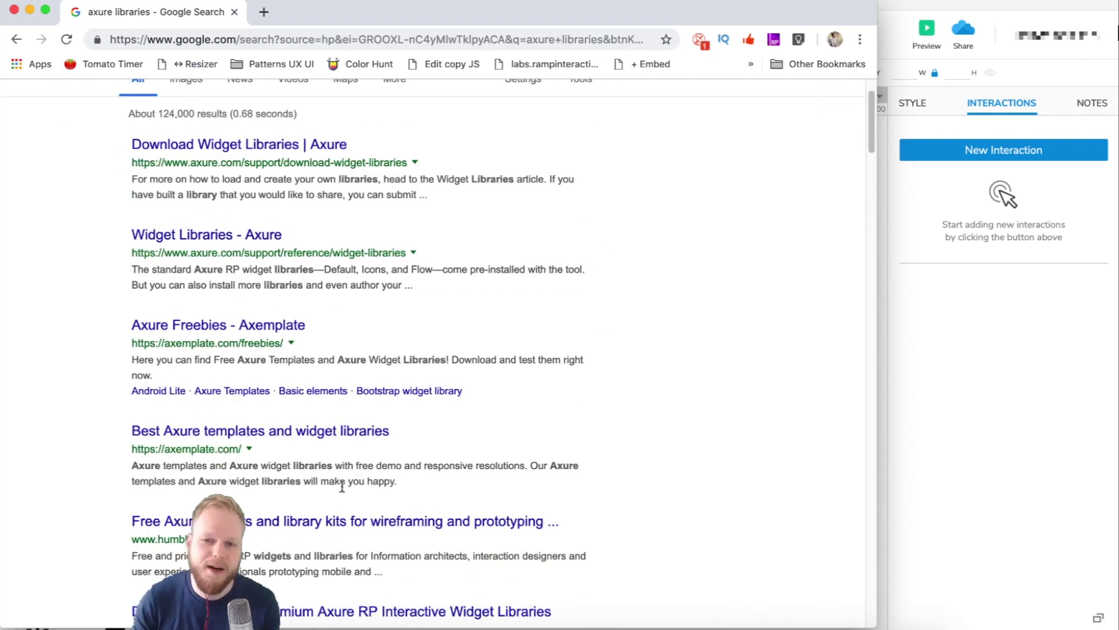
scroll(256, 481, "up", 3)
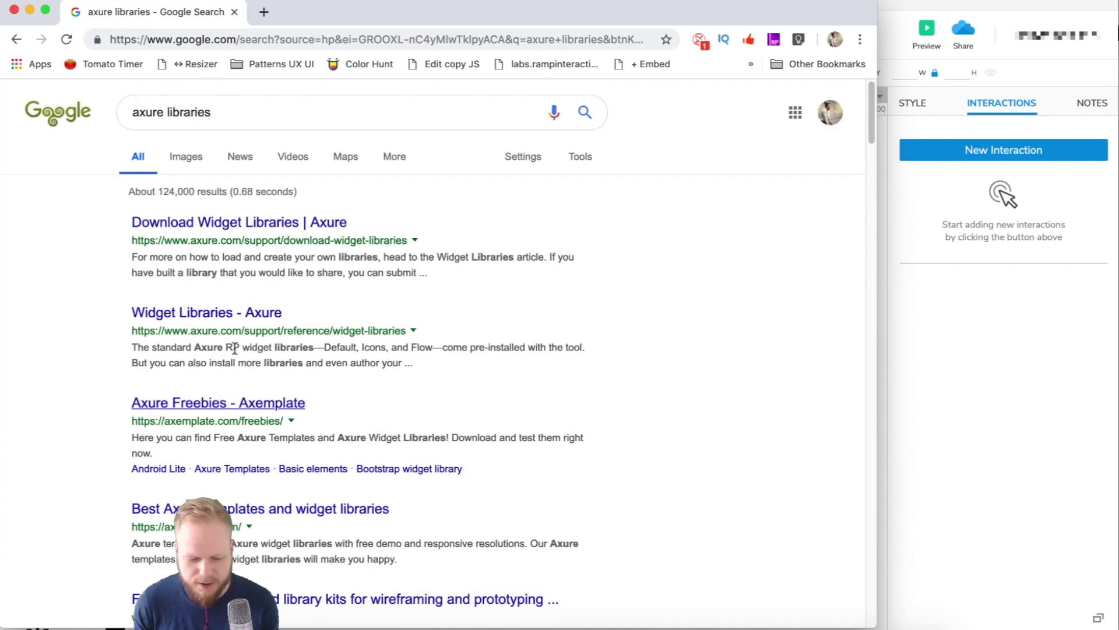
left_click(252, 225)
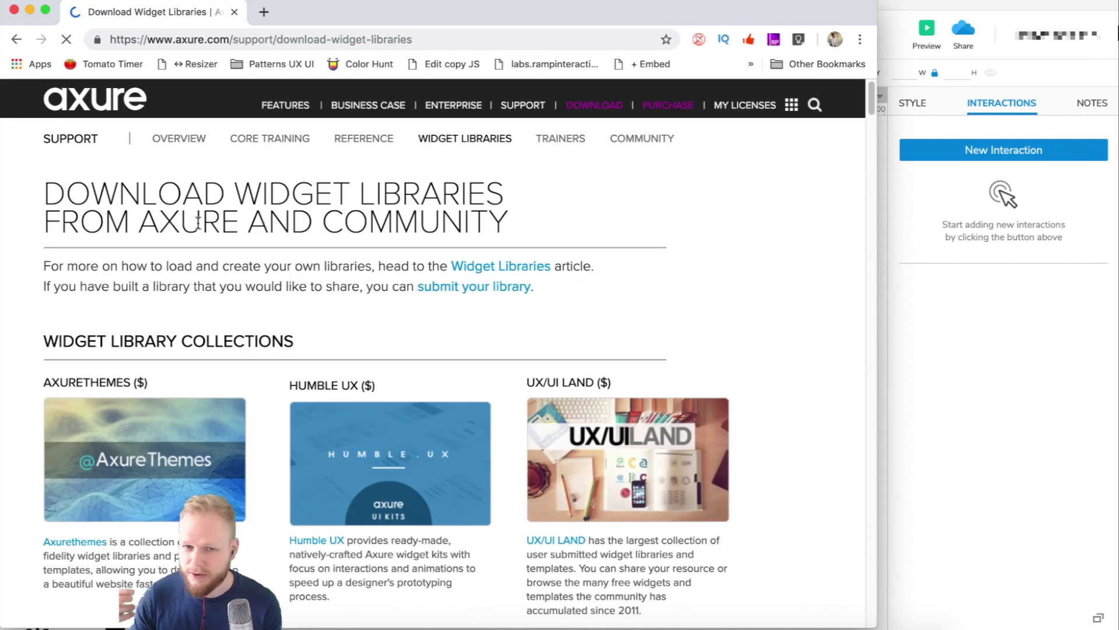
Step: Maximize the browser and open the UX TOOL TIME library link in a new tab
key("ctrl+alt+Return")
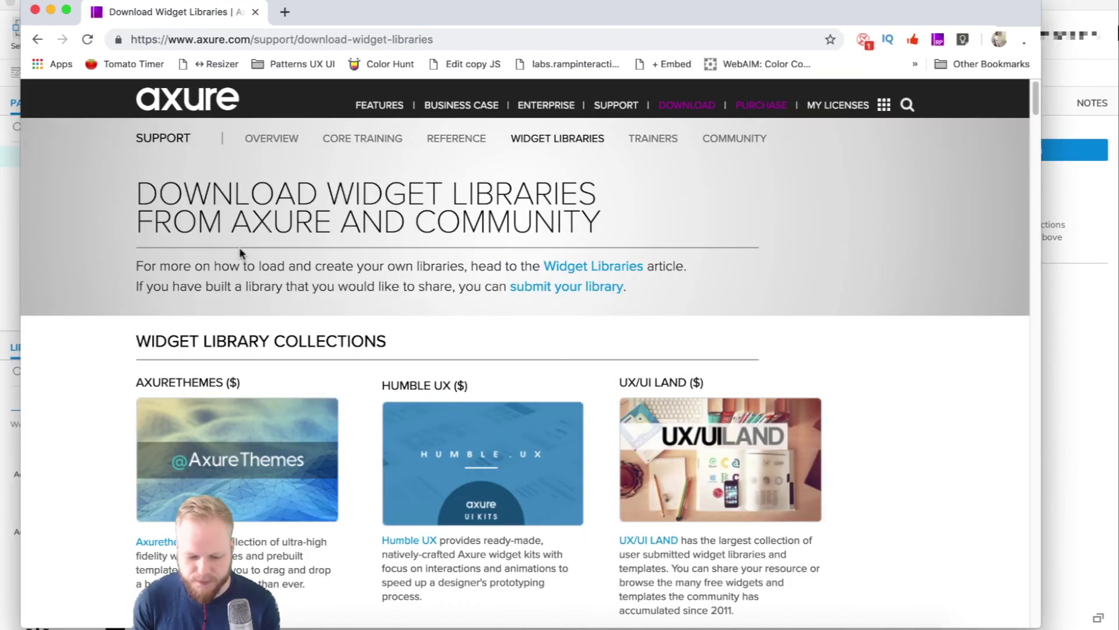
scroll(604, 302, "down", 4)
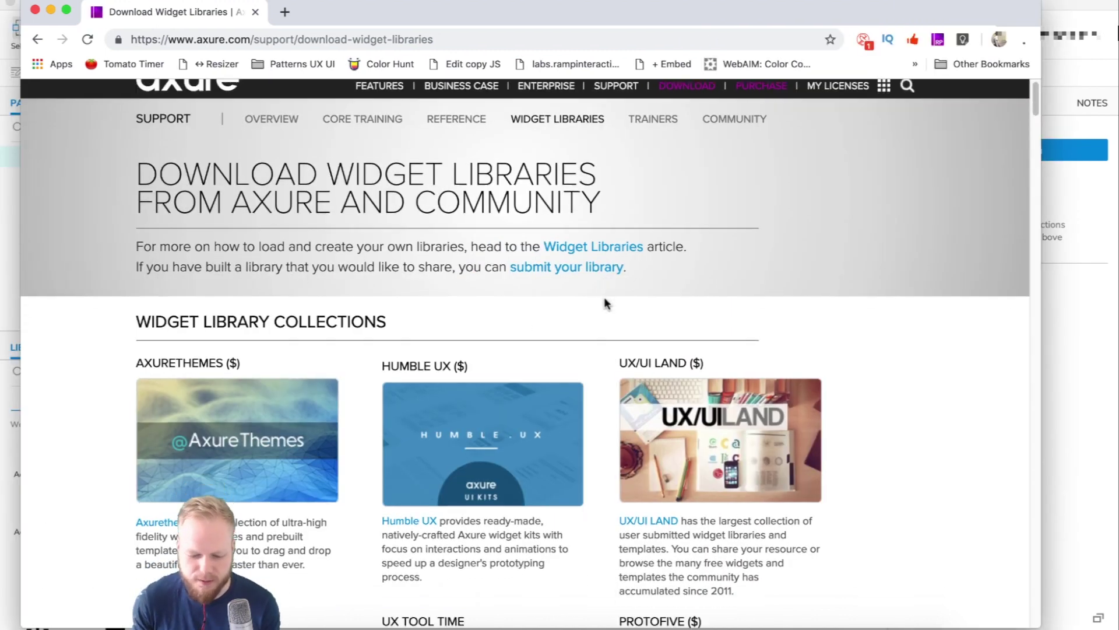
scroll(603, 306, "down", 5)
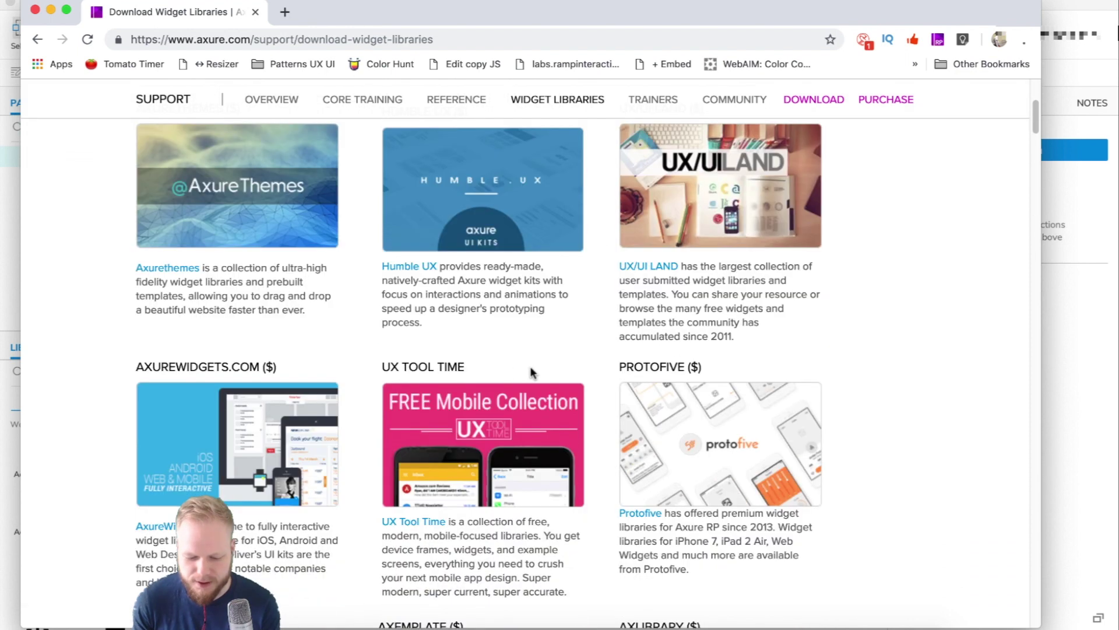
scroll(255, 371, "up", 7)
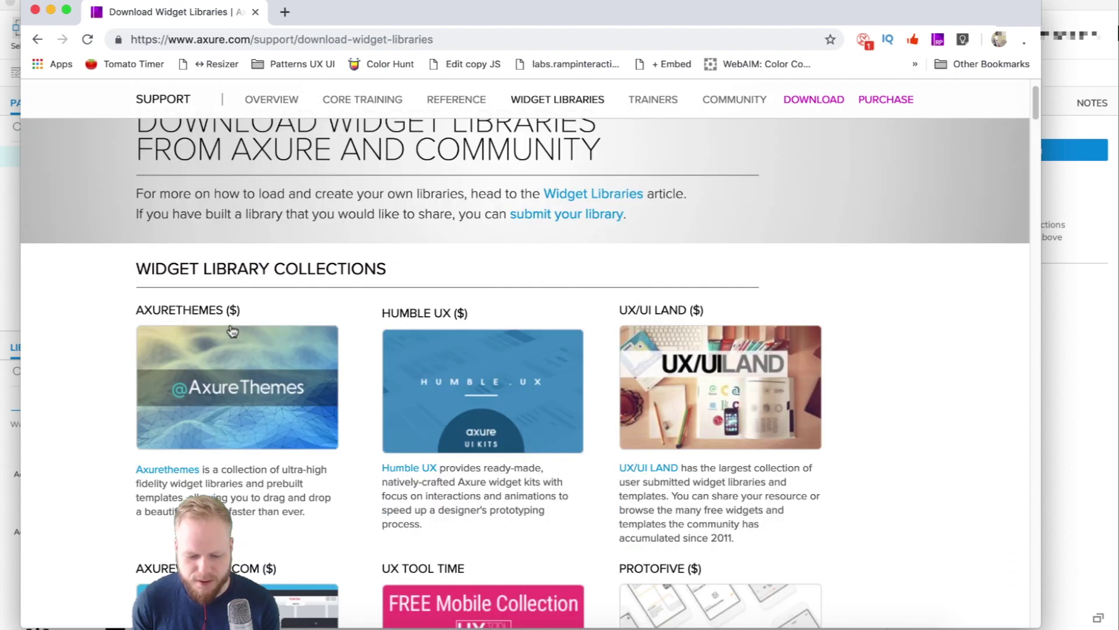
scroll(262, 367, "down", 5)
scroll(350, 390, "down", 1)
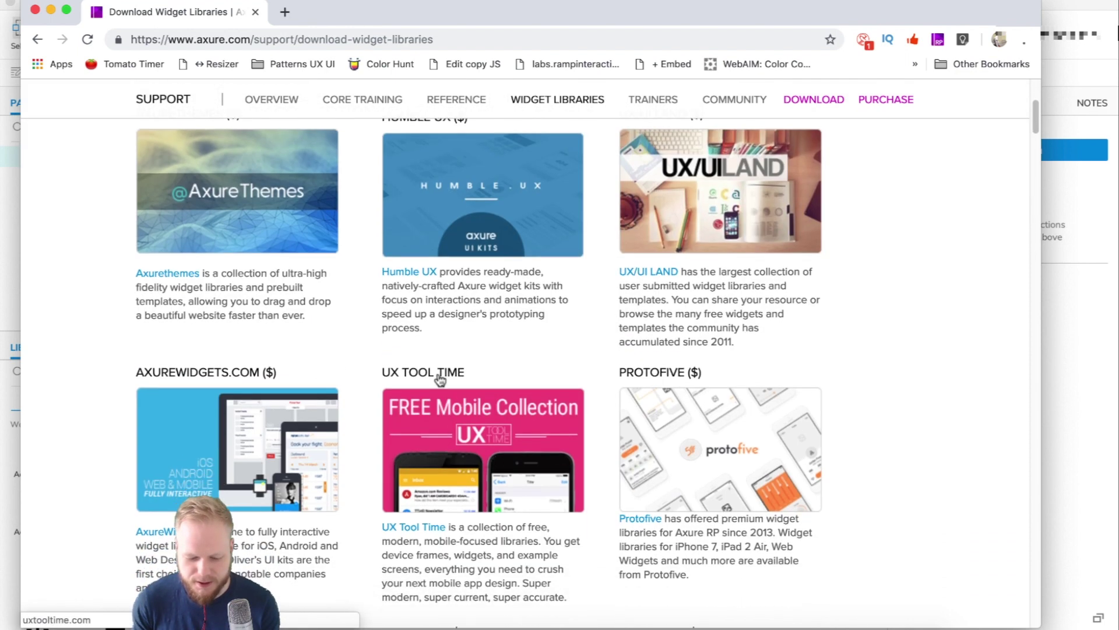
right_click(424, 372)
left_click(594, 329)
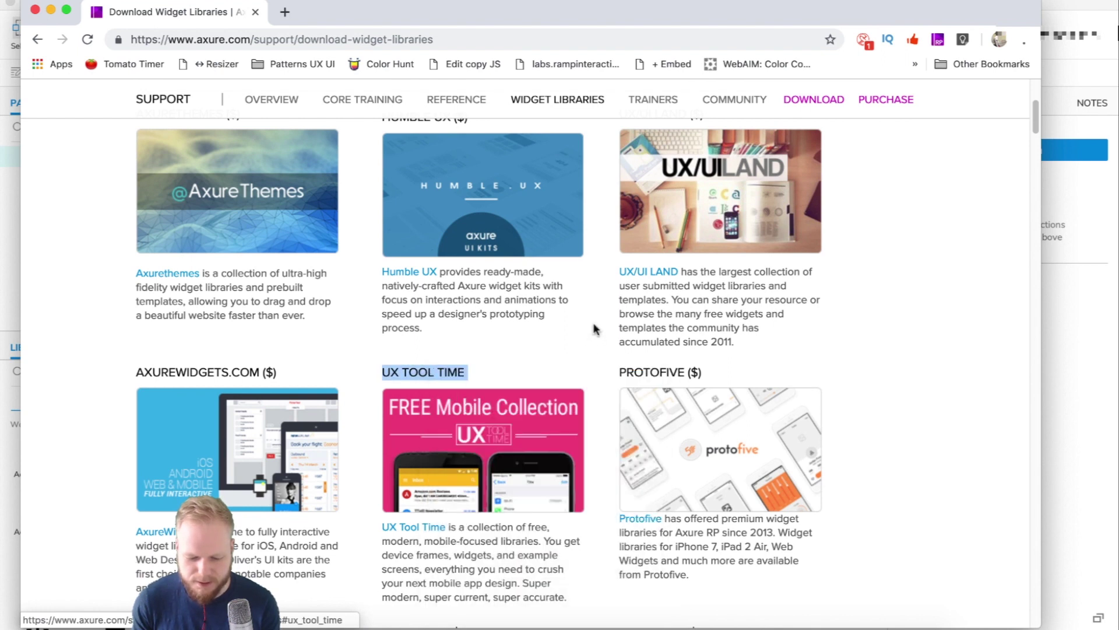
scroll(595, 329, "down", 9)
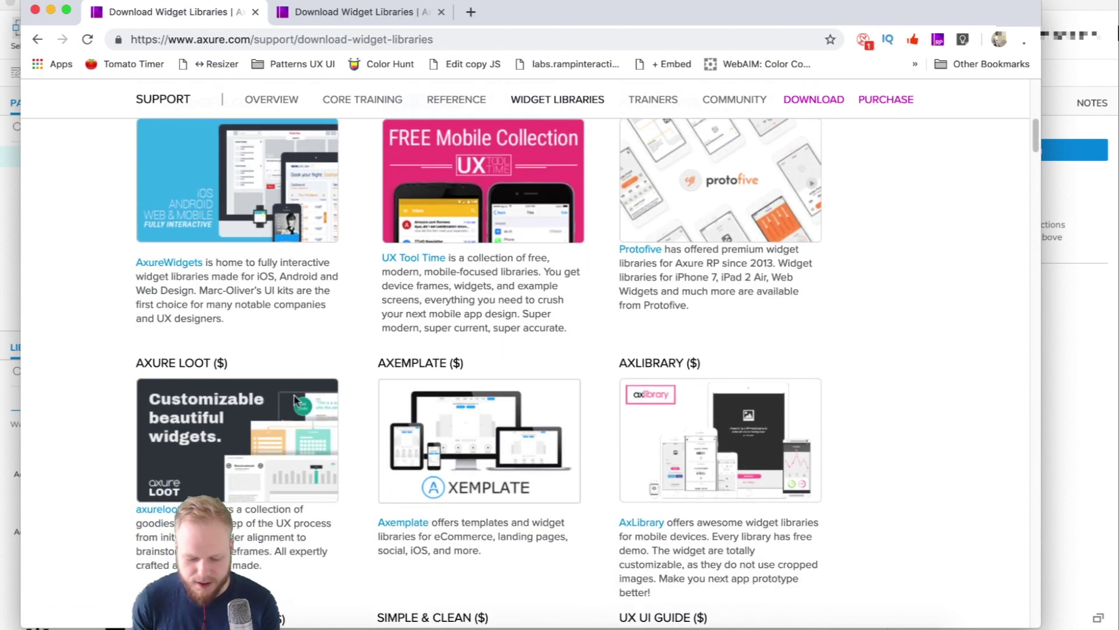
scroll(296, 400, "down", 8)
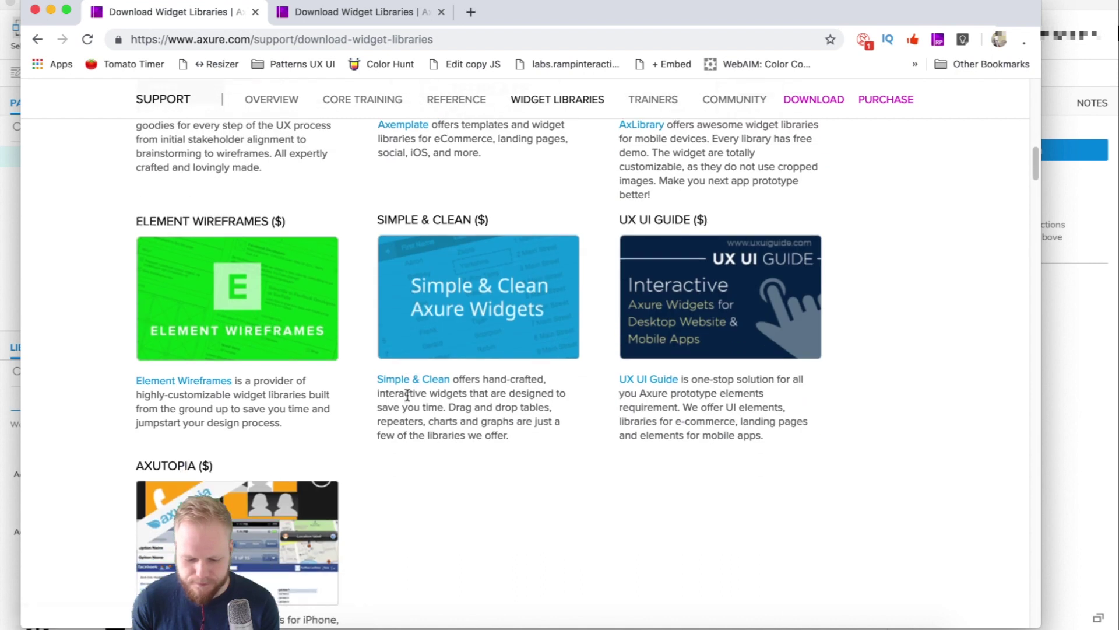
scroll(408, 396, "down", 16)
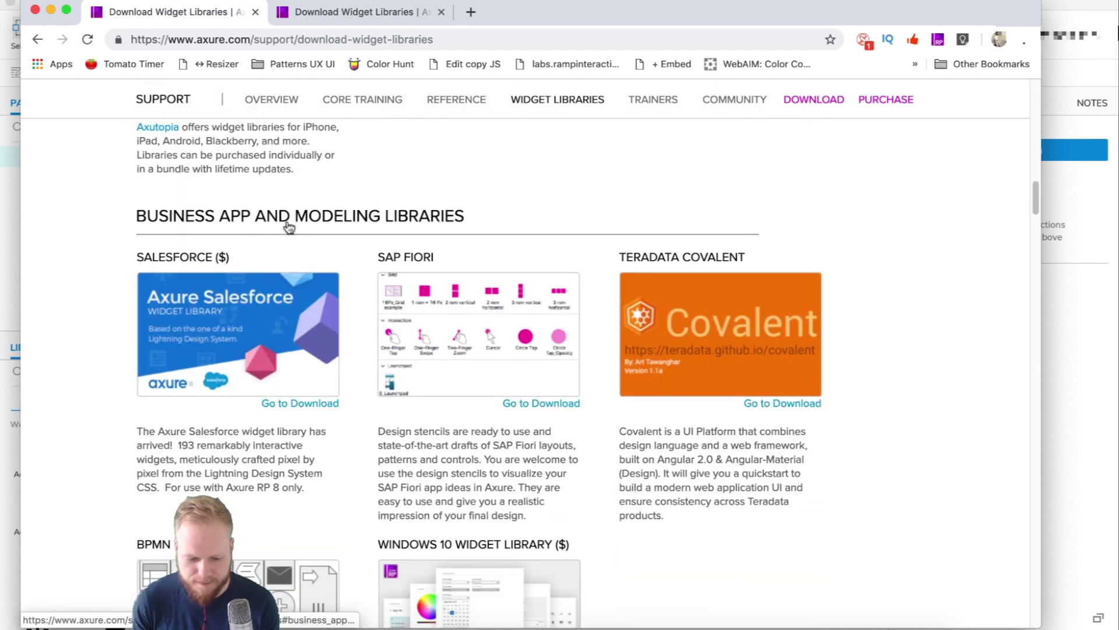
right_click(426, 258)
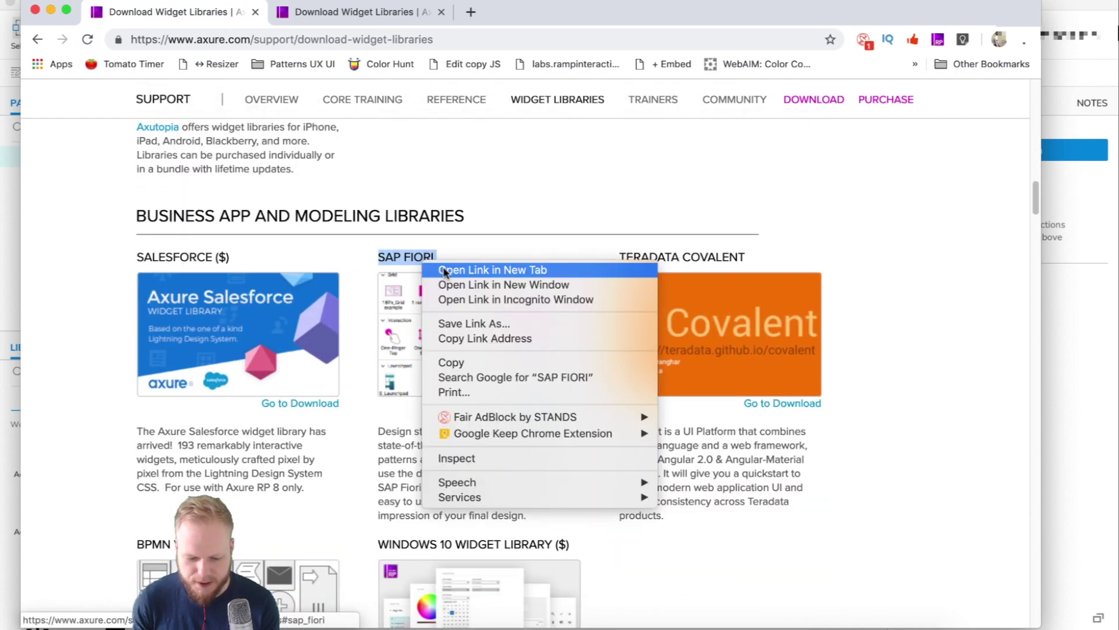
key("Escape")
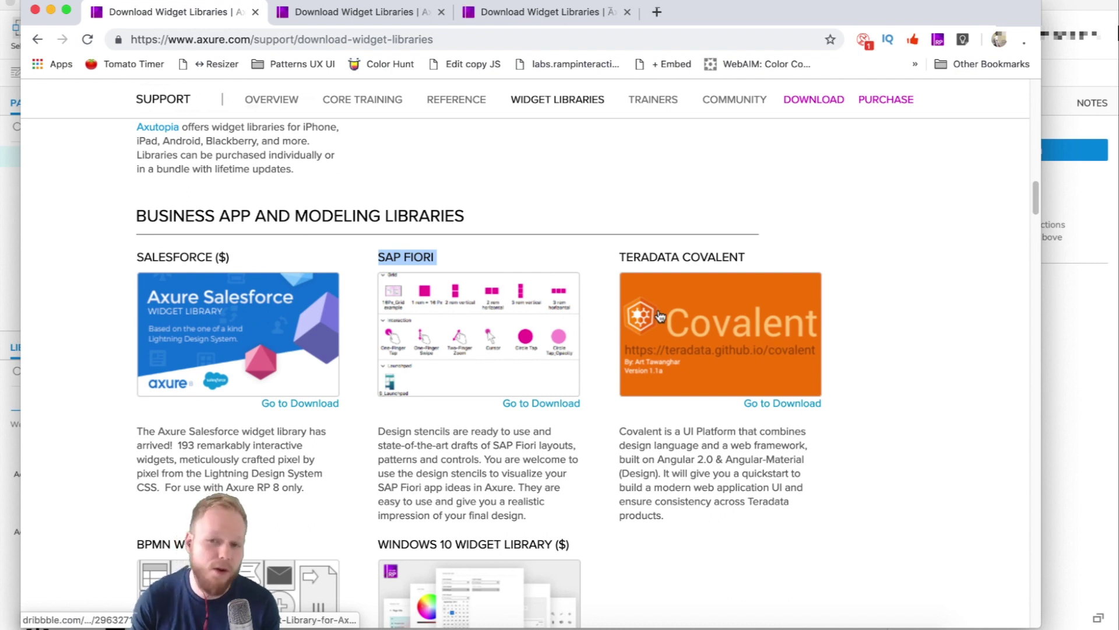
Step: Open the BPMN Widgets, Font Awesome, IcoMoon and Google Material Design Icon Font pages in new tabs
scroll(638, 325, "down", 1)
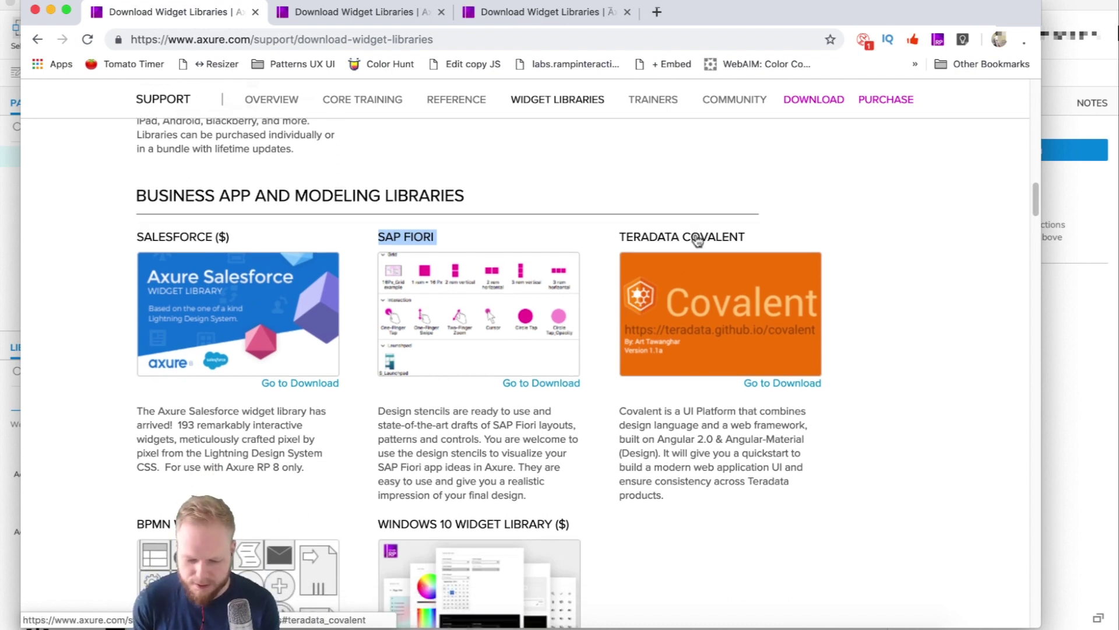
right_click(697, 237)
scroll(468, 330, "down", 4)
right_click(155, 405)
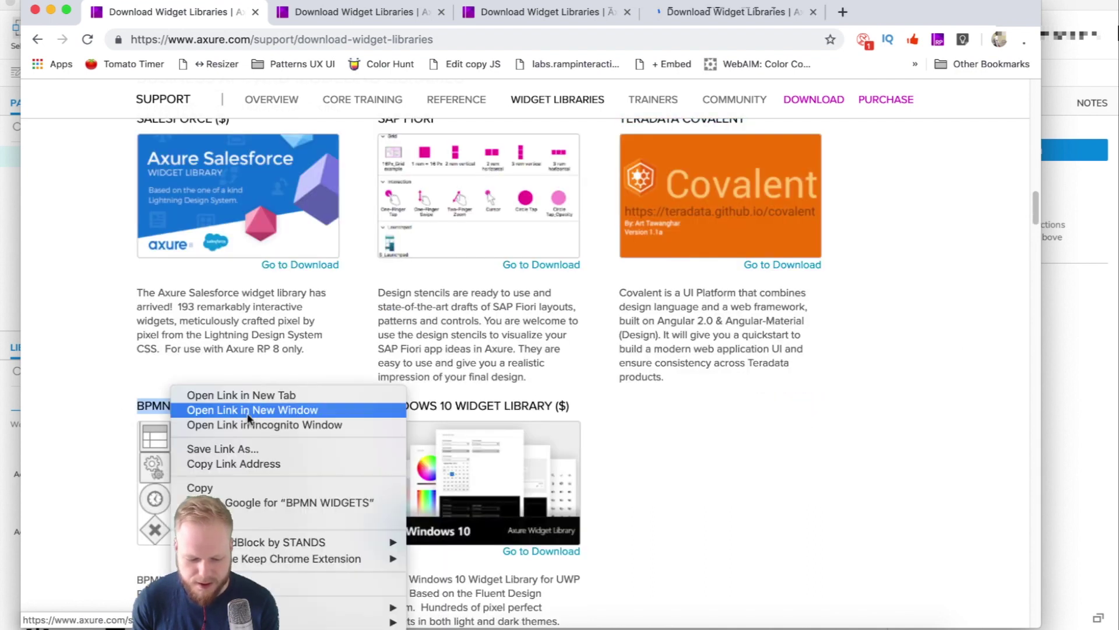
left_click(250, 396)
scroll(478, 415, "down", 10)
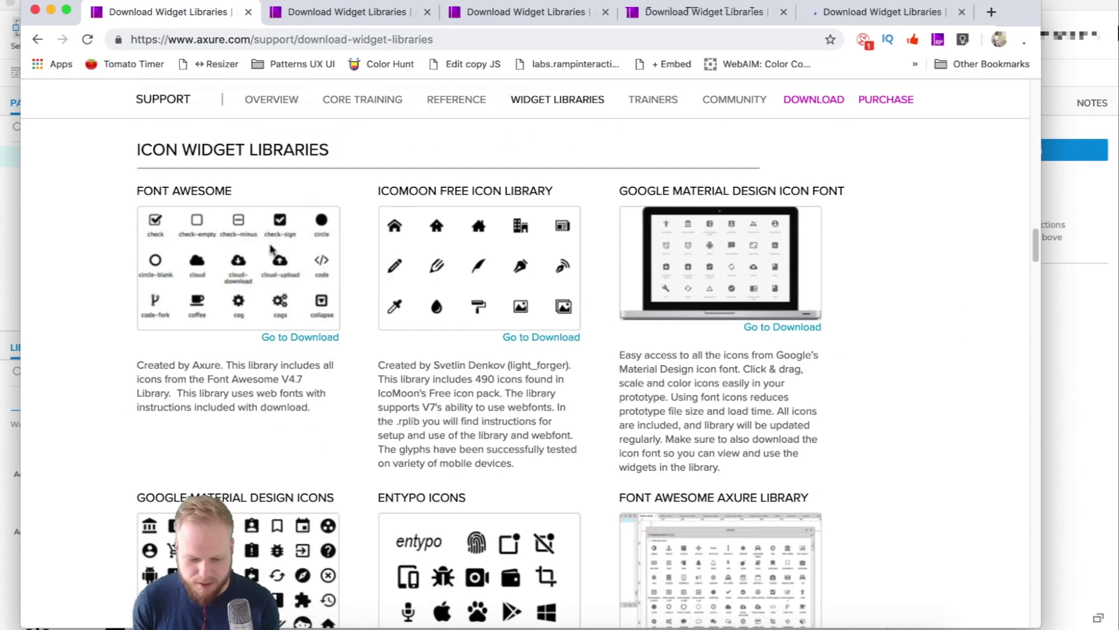
right_click(191, 194)
left_click(393, 201)
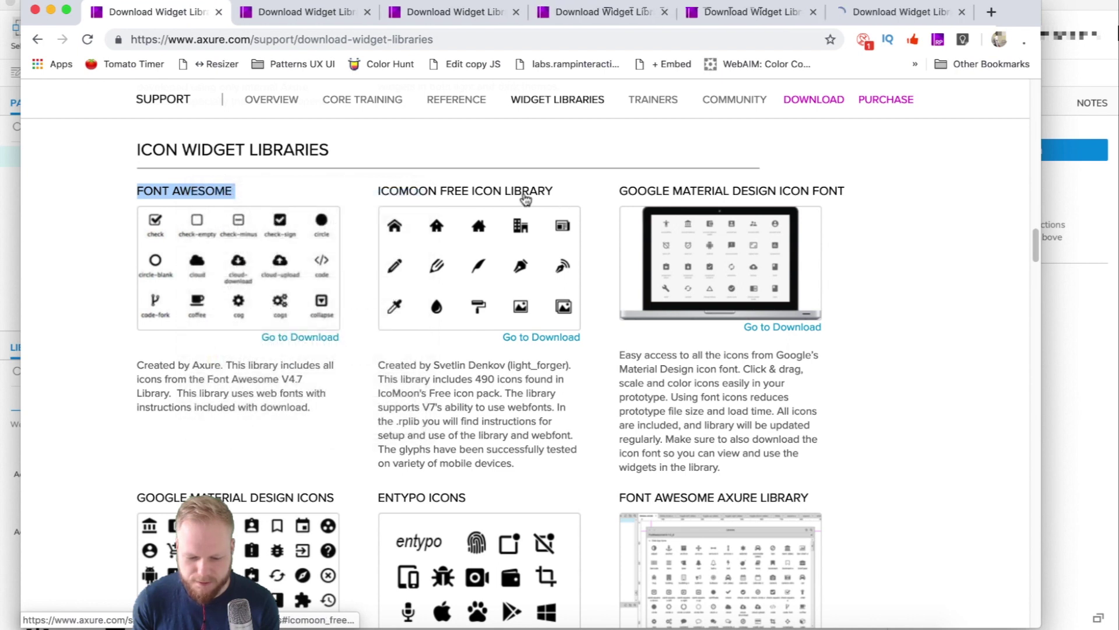
right_click(523, 195)
left_click(554, 203)
right_click(771, 194)
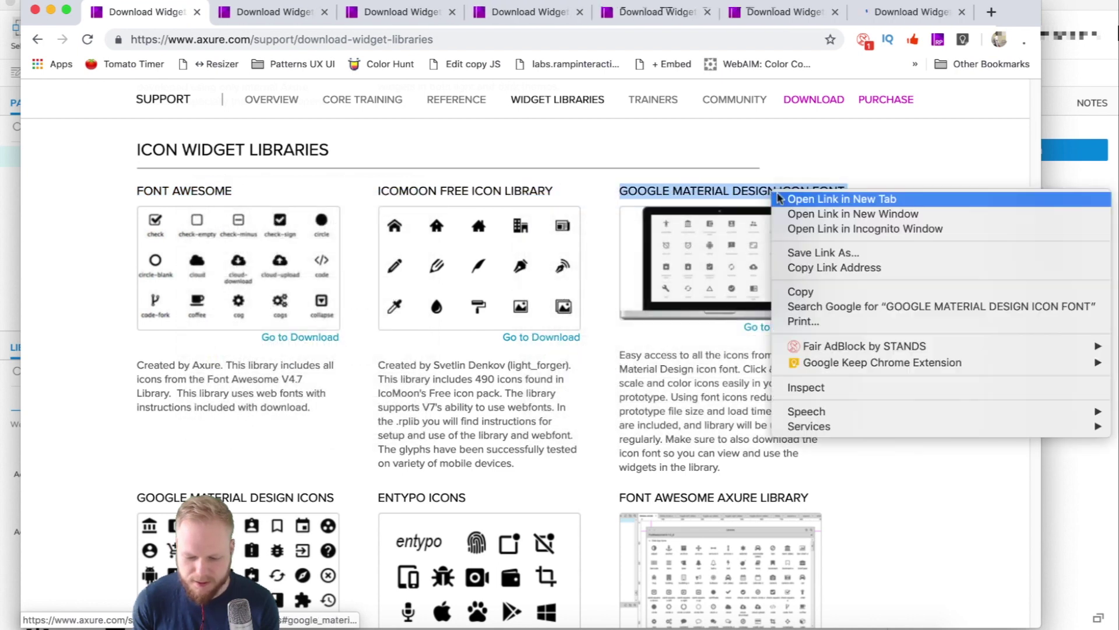
left_click(784, 200)
Step: Open the Free iOS 8 UI Kit, iPhone UI Elements and Mobile UI Elements pages in new tabs
scroll(506, 318, "down", 10)
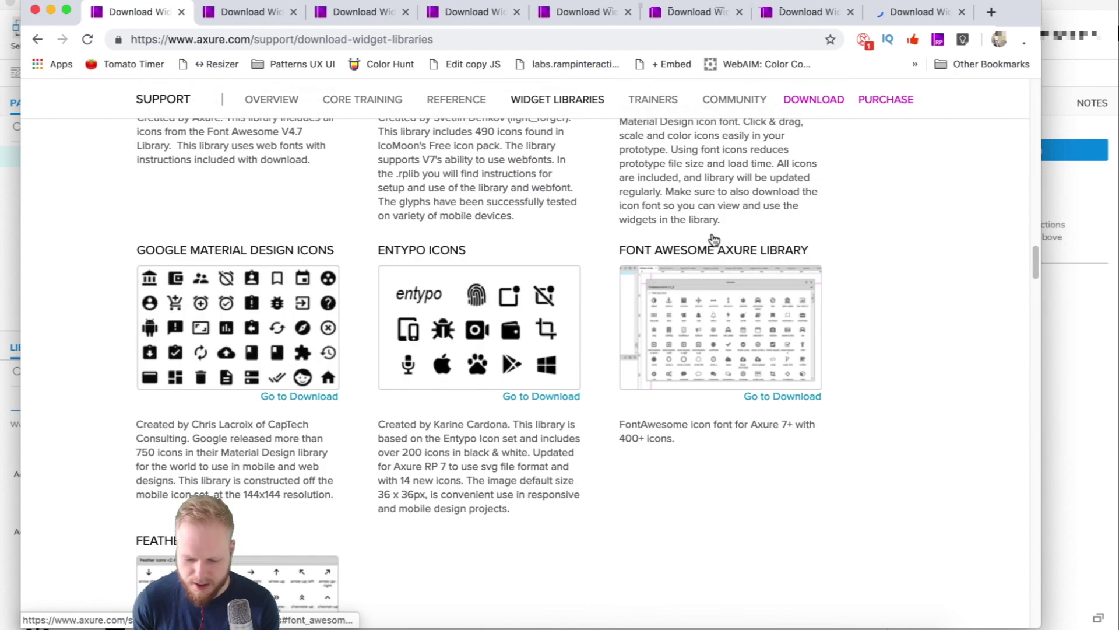
scroll(285, 460, "down", 2)
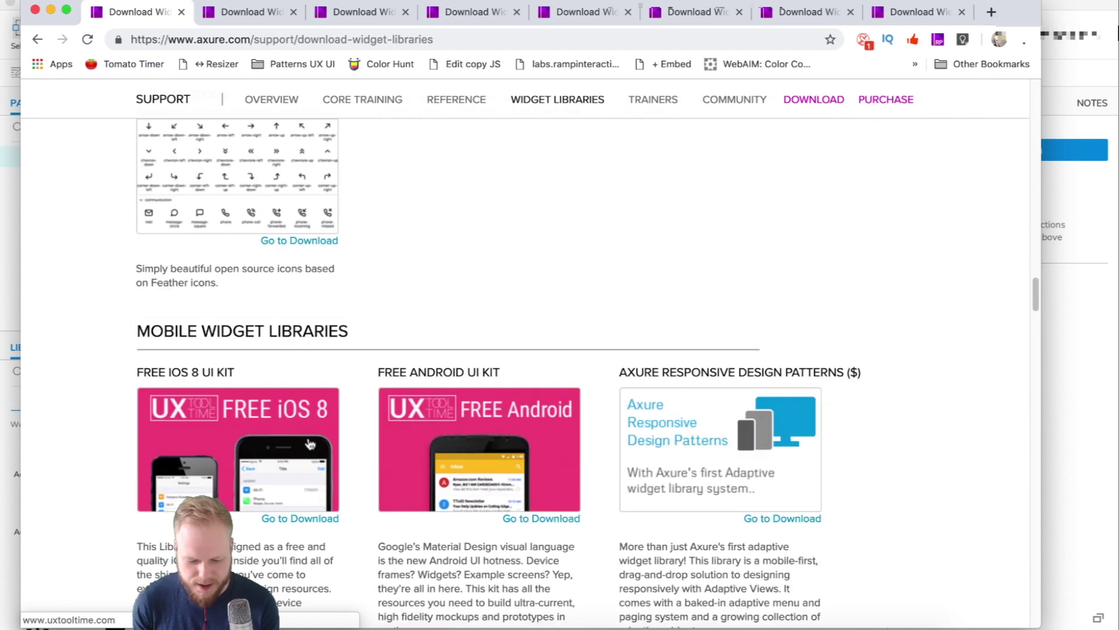
right_click(211, 376)
left_click(279, 380)
scroll(487, 244, "down", 3)
scroll(485, 258, "down", 10)
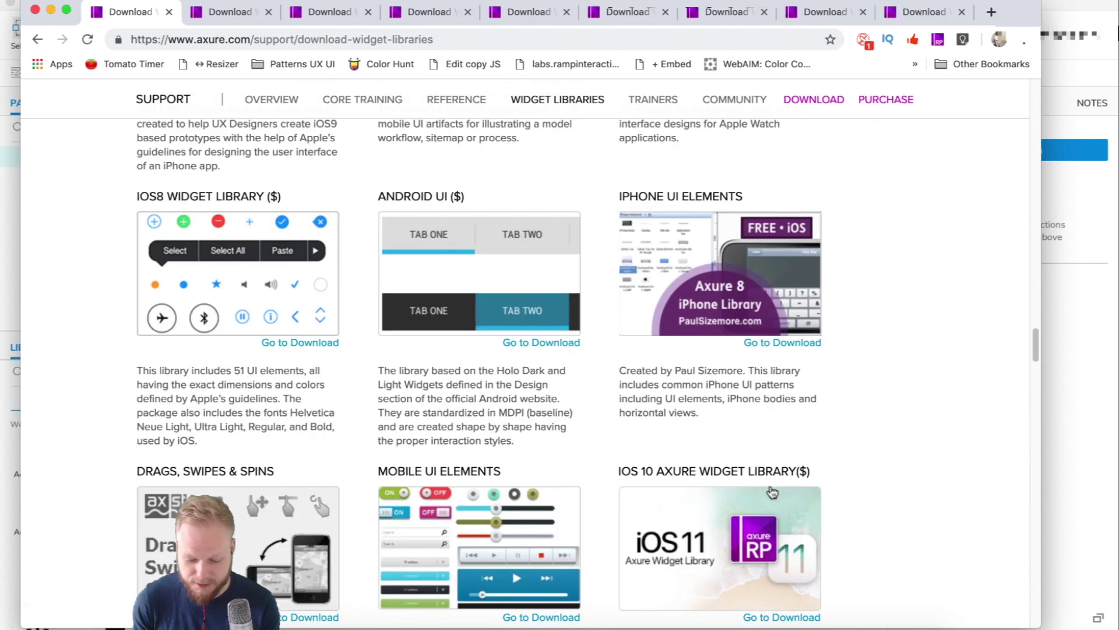
right_click(670, 197)
left_click(700, 205)
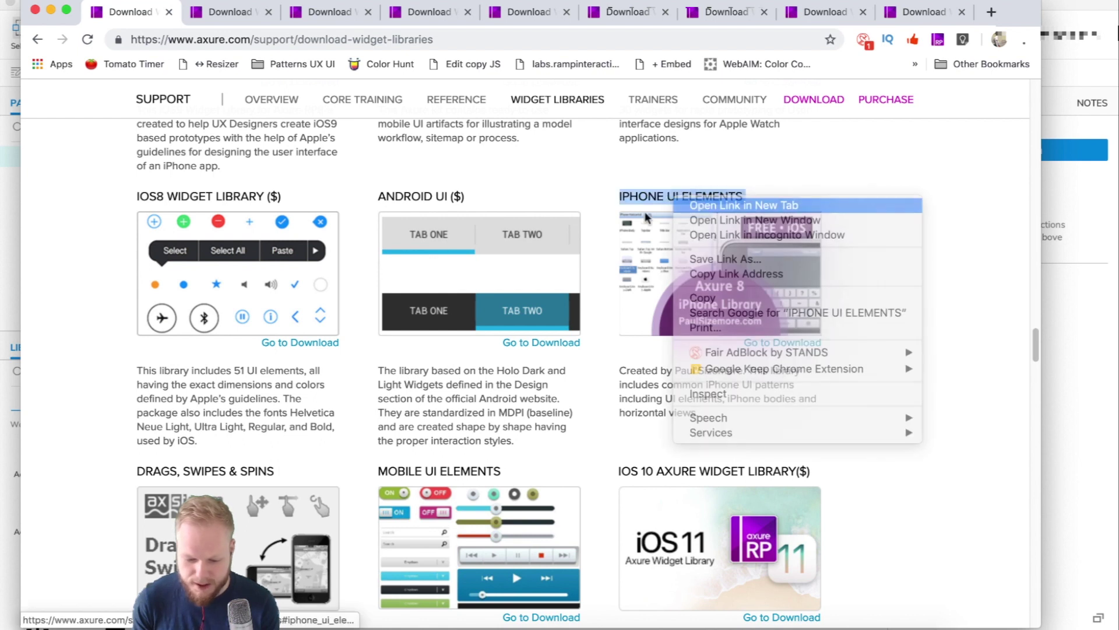
scroll(480, 348, "down", 2)
scroll(479, 348, "down", 3)
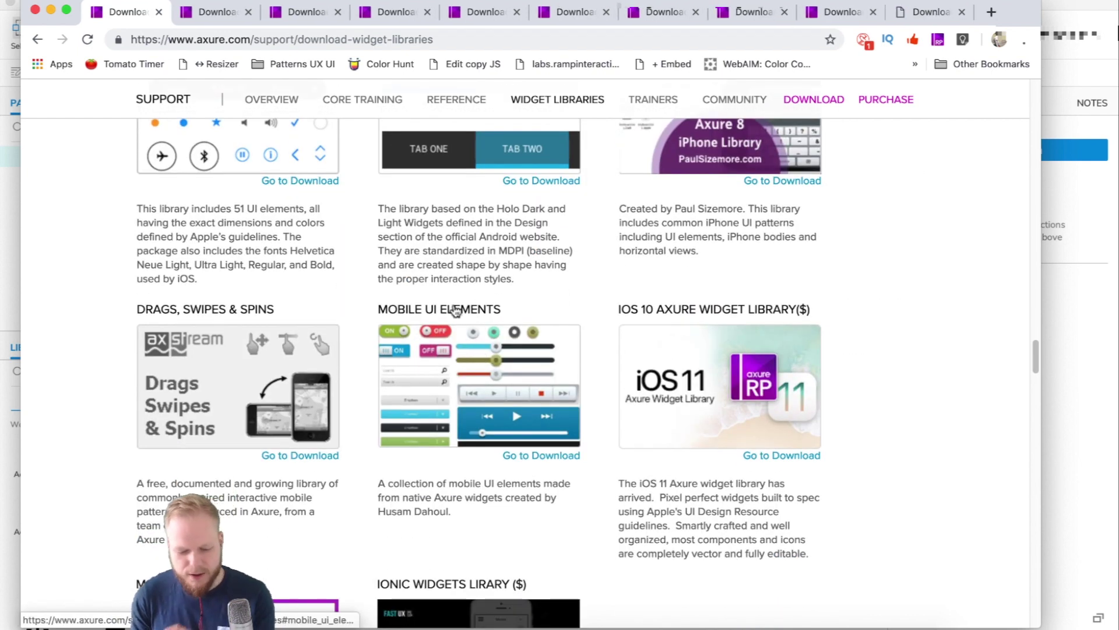
right_click(457, 310)
left_click(474, 316)
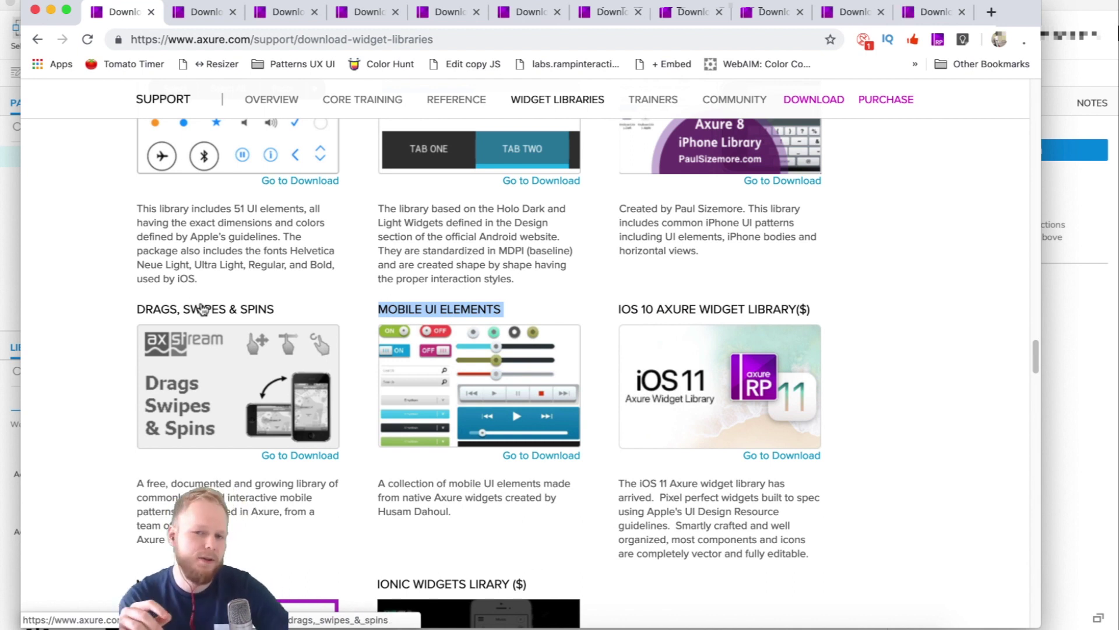
Step: Scroll to the bottom of the libraries page and switch to the first new library tab
scroll(606, 356, "down", 7)
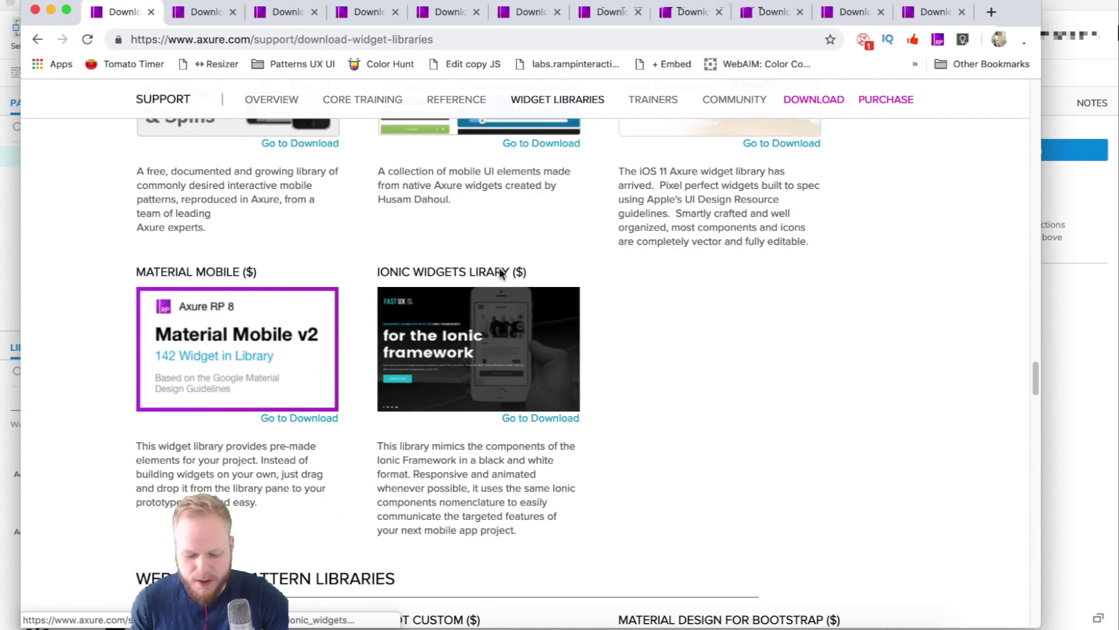
scroll(614, 359, "down", 2)
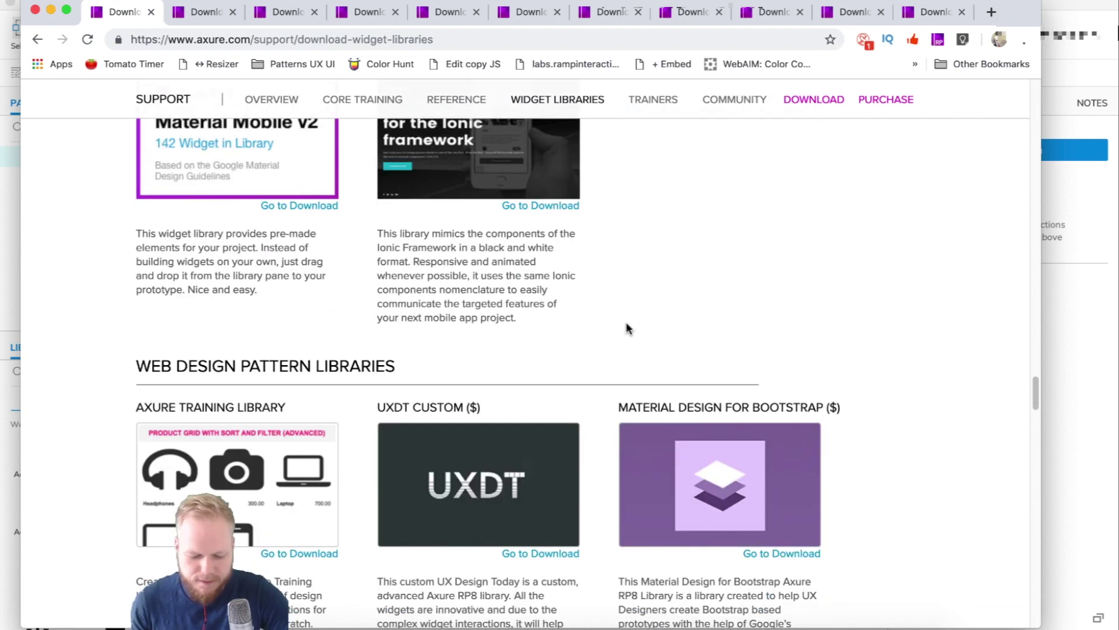
scroll(642, 317, "down", 4)
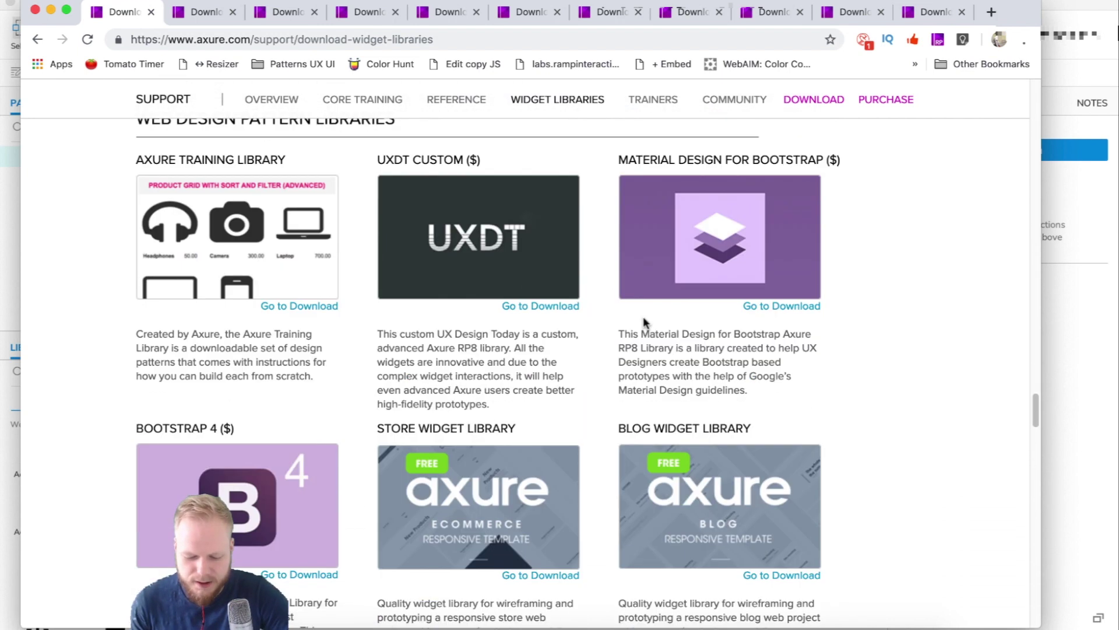
scroll(605, 332, "down", 1)
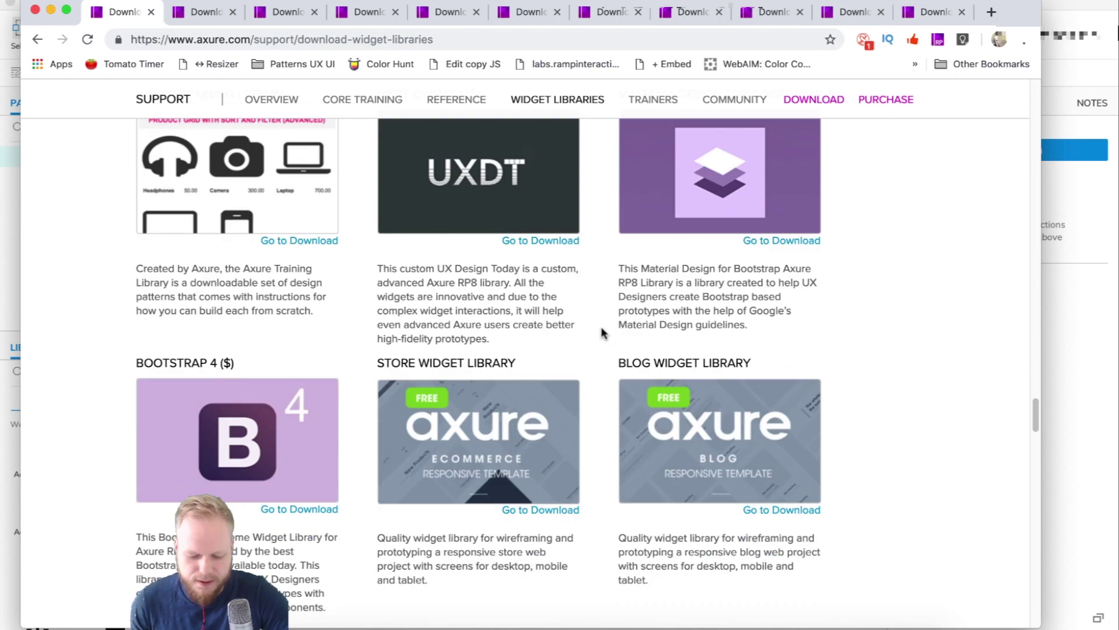
scroll(488, 368, "down", 5)
scroll(832, 329, "down", 3)
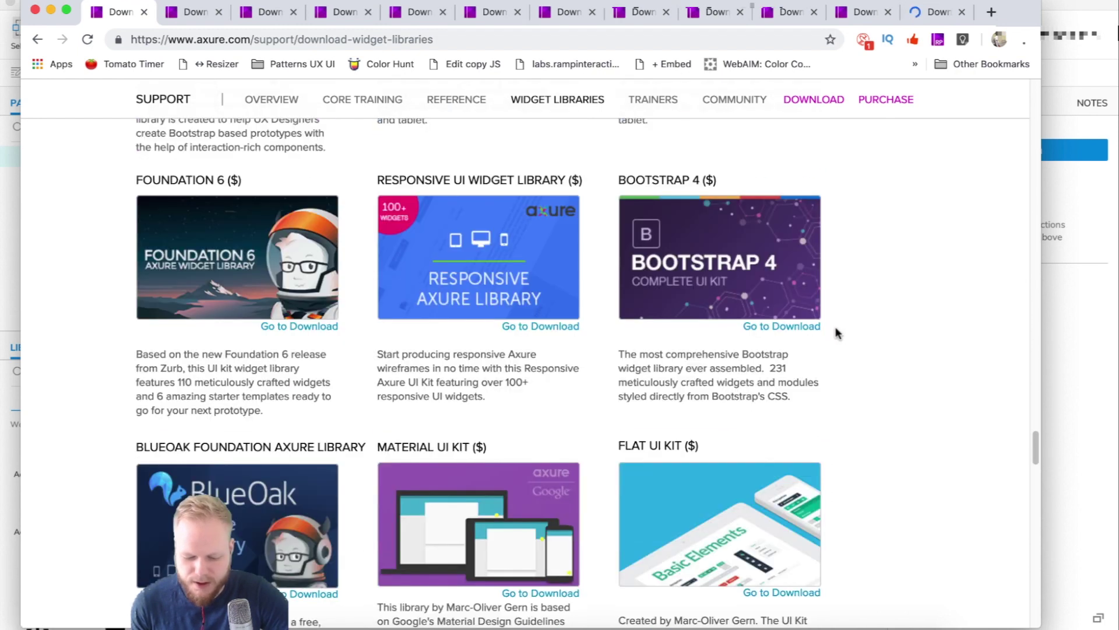
scroll(895, 338, "down", 6)
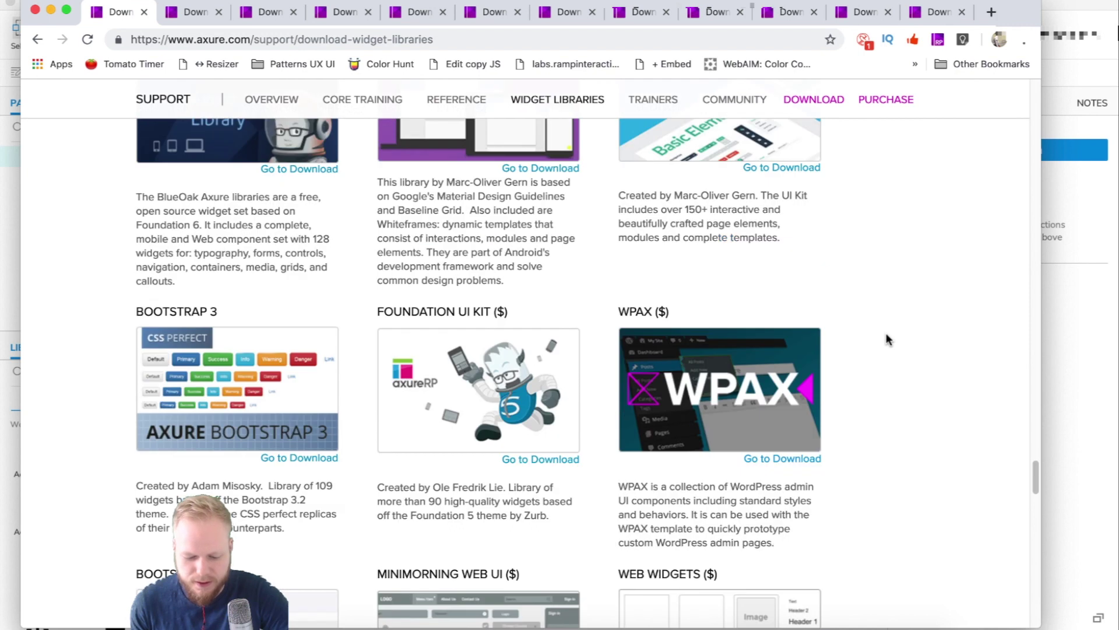
scroll(879, 335, "down", 6)
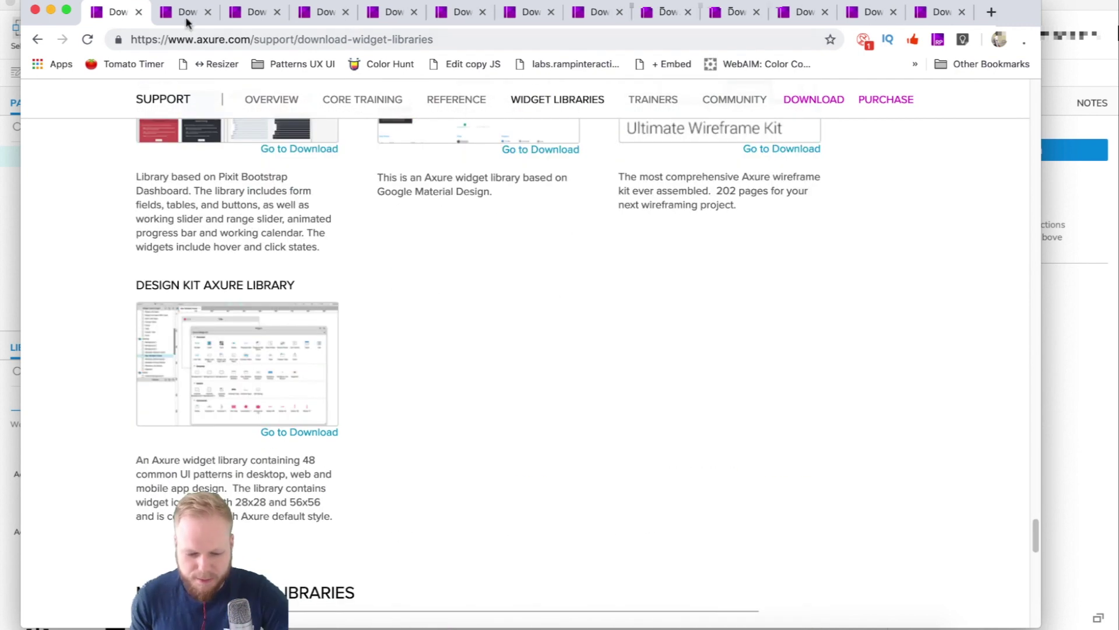
left_click(185, 13)
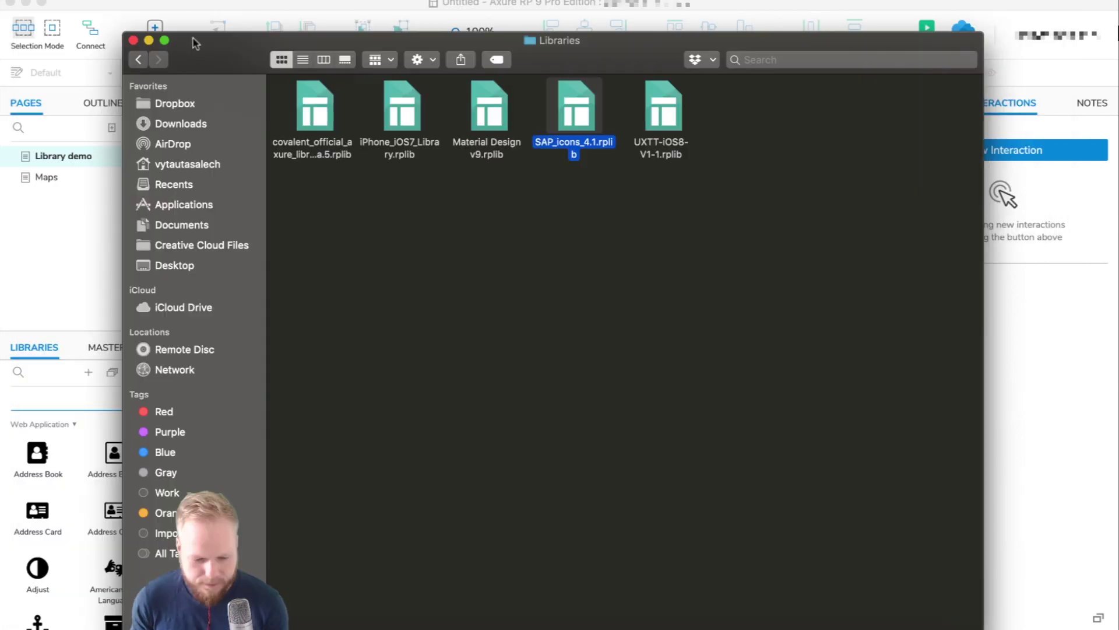
Step: Move and shrink the Finder window showing the five downloaded .rplib files
left_click_drag(225, 54, 232, 29)
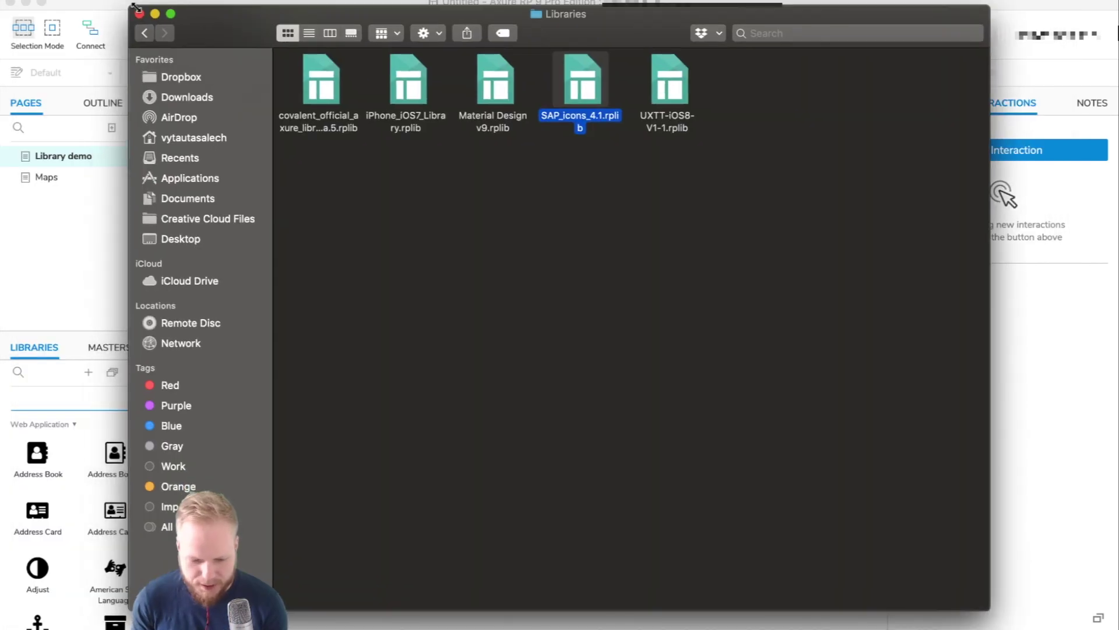
left_click_drag(133, 8, 175, 85)
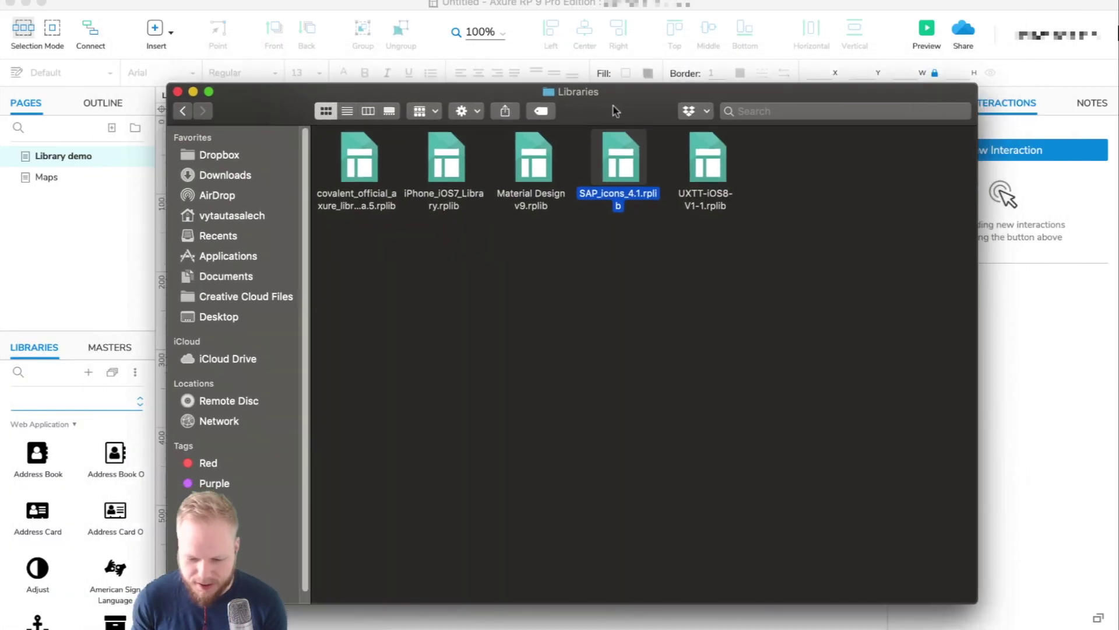
left_click(481, 223)
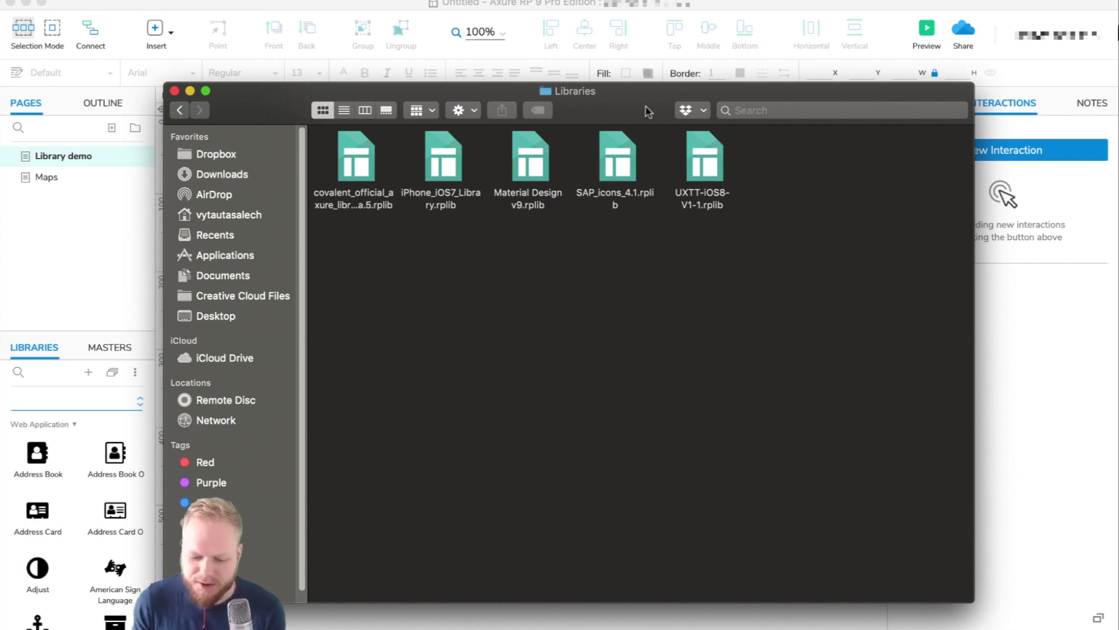
left_click_drag(647, 110, 627, 108)
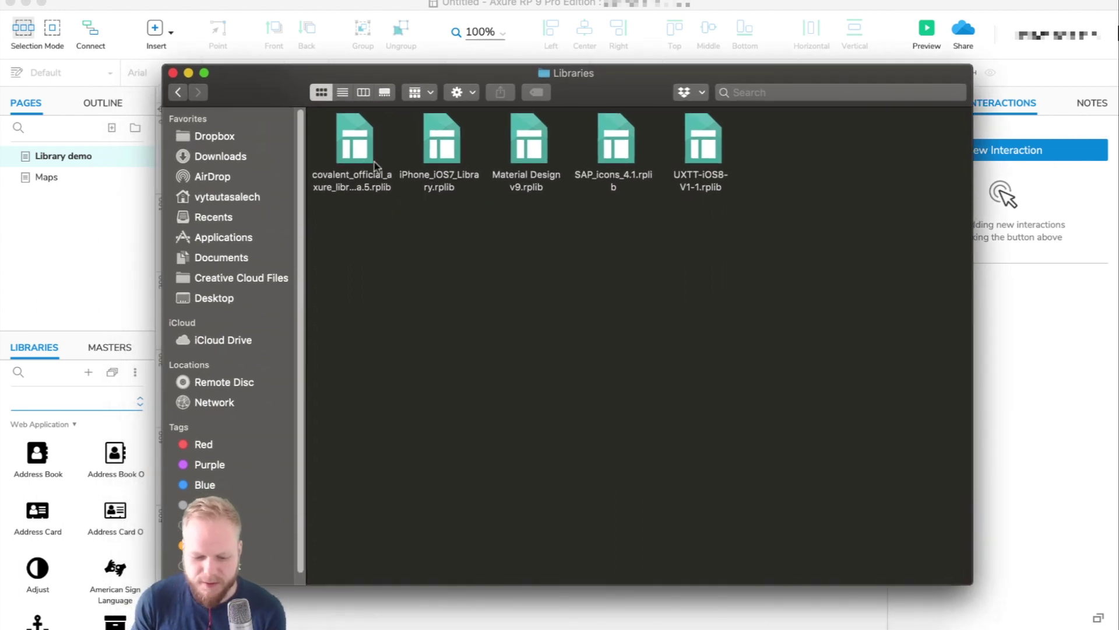
Step: Add covalent_official_axure_library_1.0.0_beta.5.rplib to Axure, then bring the Libraries folder back to front
double_click(356, 143)
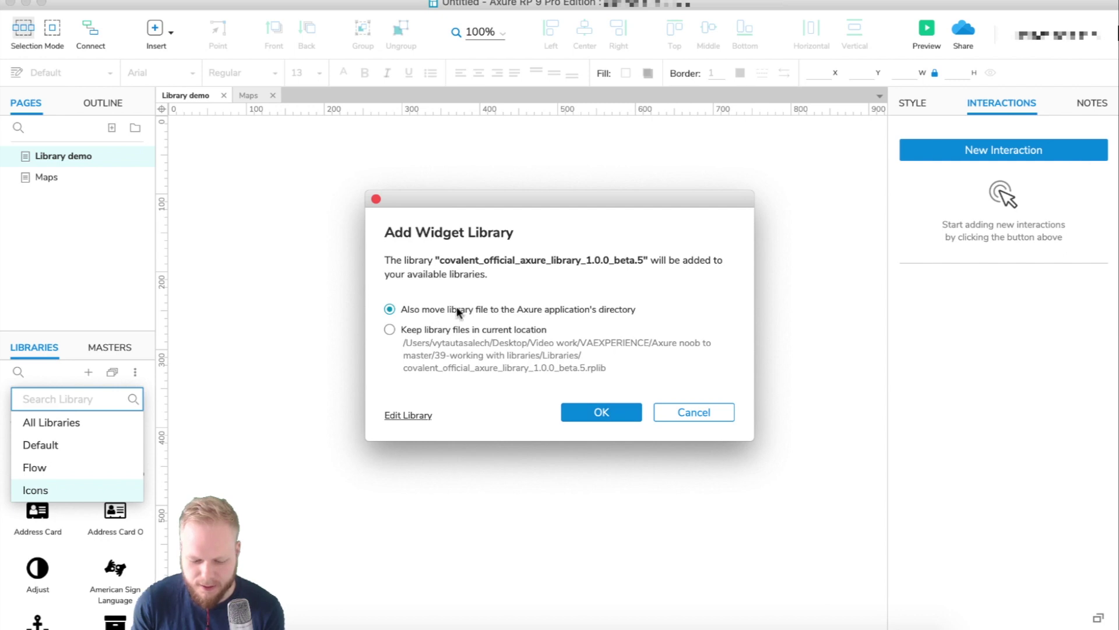
left_click_drag(532, 195, 523, 190)
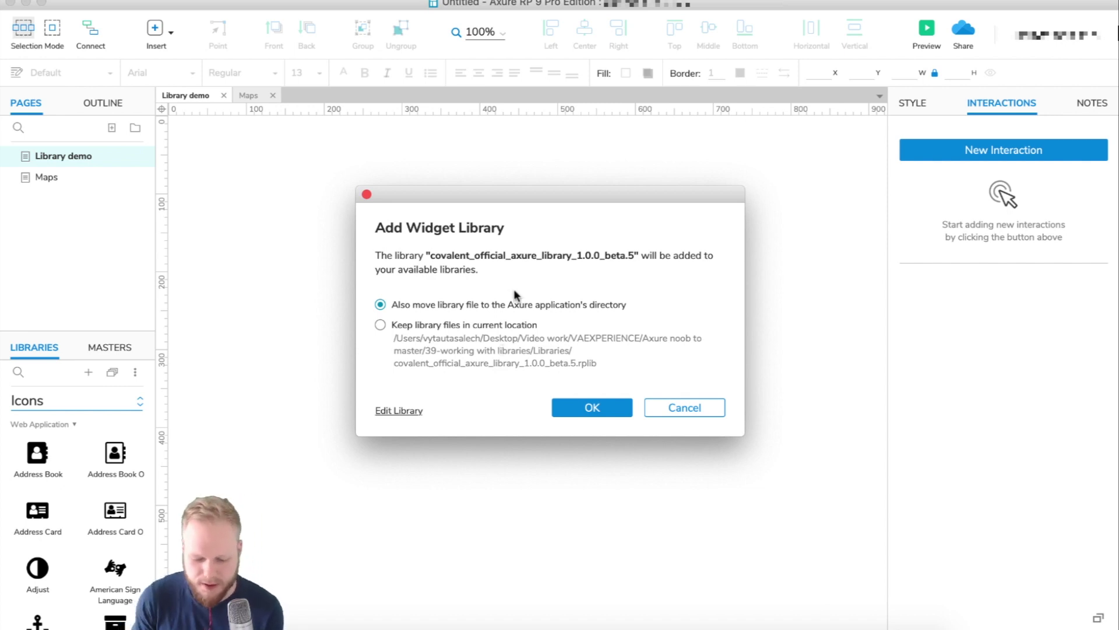
left_click(592, 407)
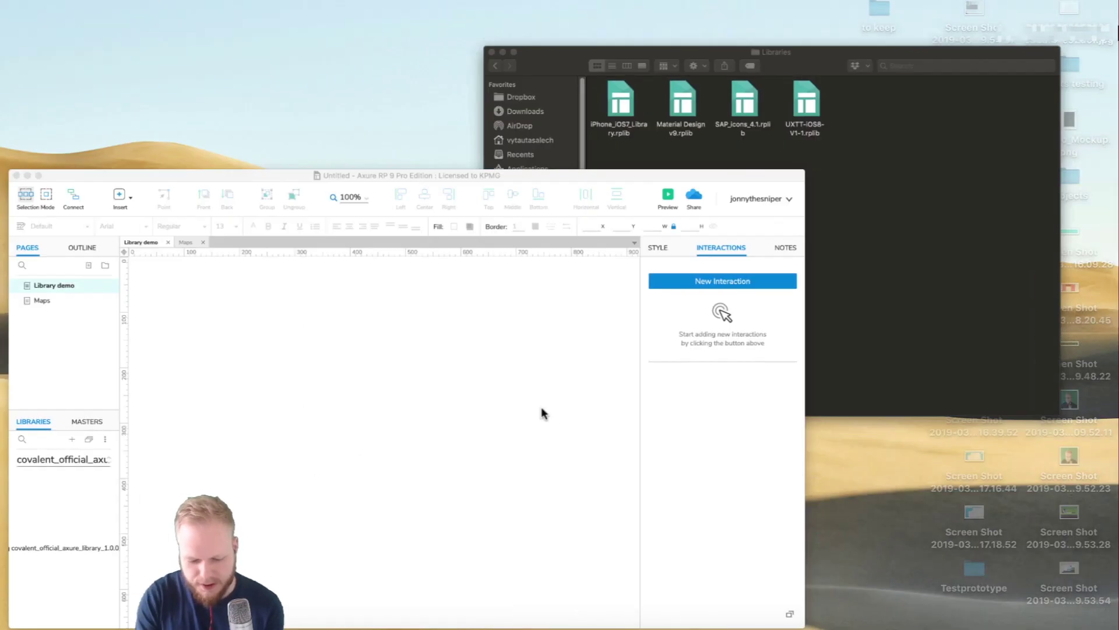
key("ctrl+Up")
left_click(748, 252)
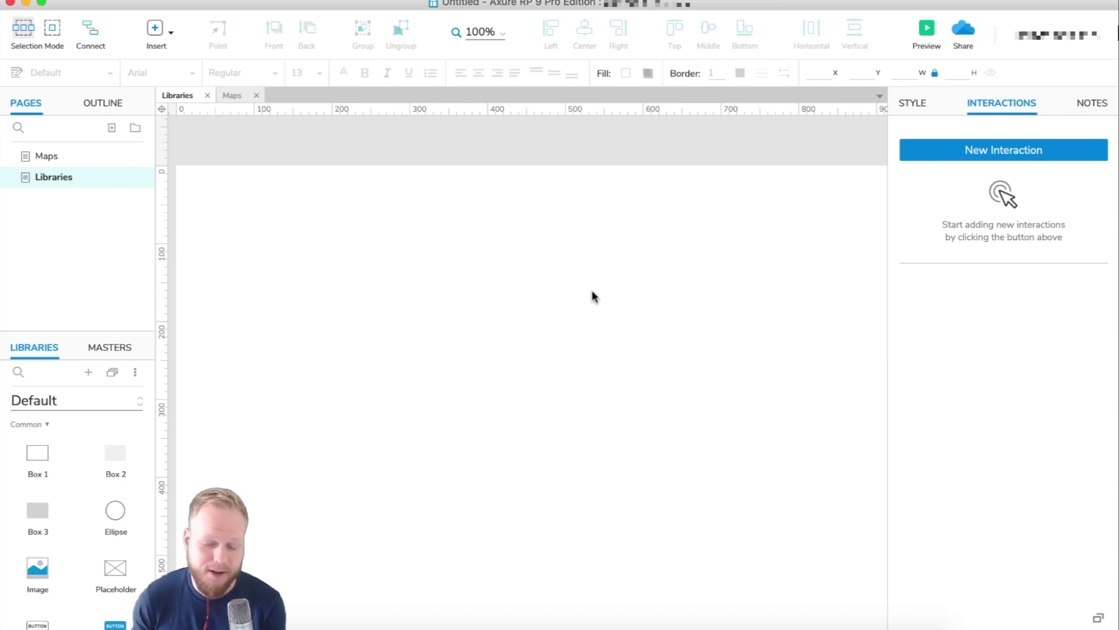
Step: Show widgets from All Libraries and enlarge the Libraries pane taller and wider
left_click(101, 408)
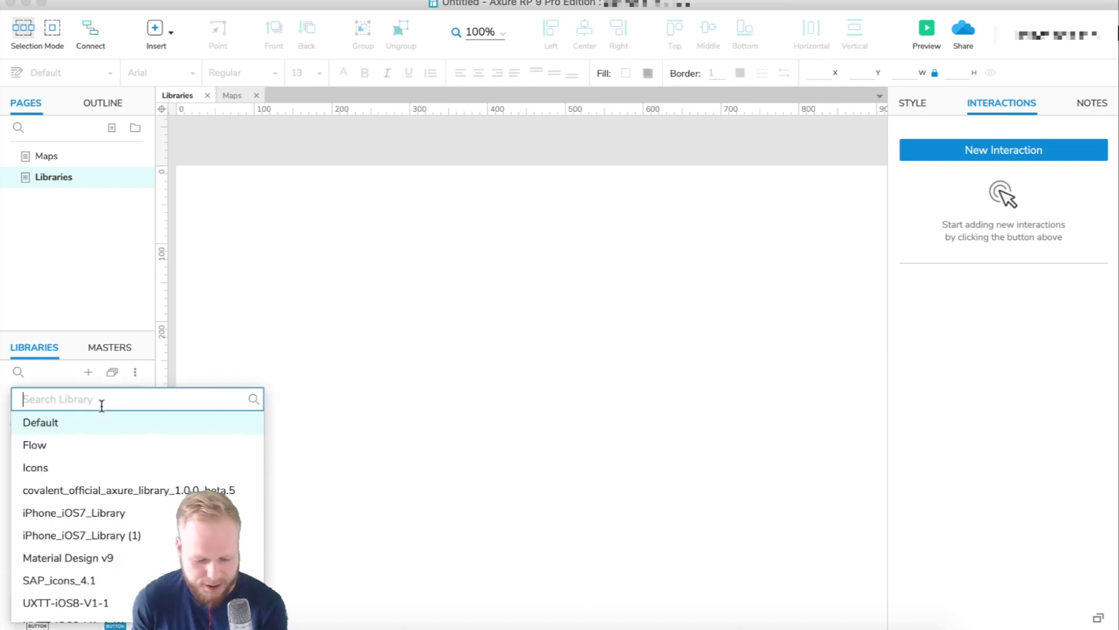
scroll(83, 429, "up", 1)
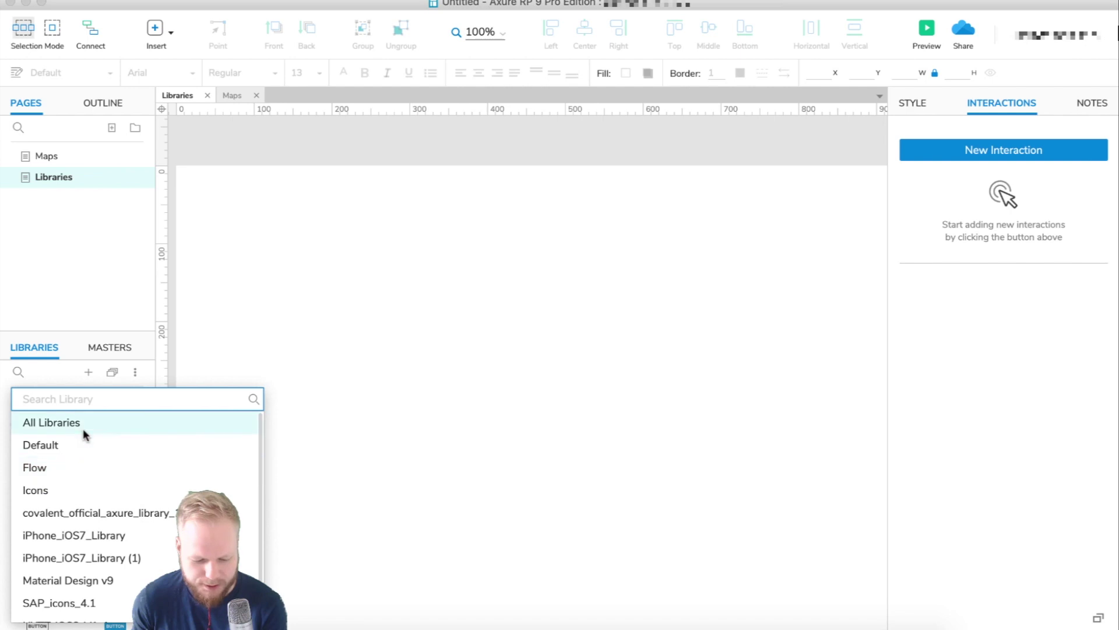
left_click(83, 425)
left_click_drag(91, 330, 104, 227)
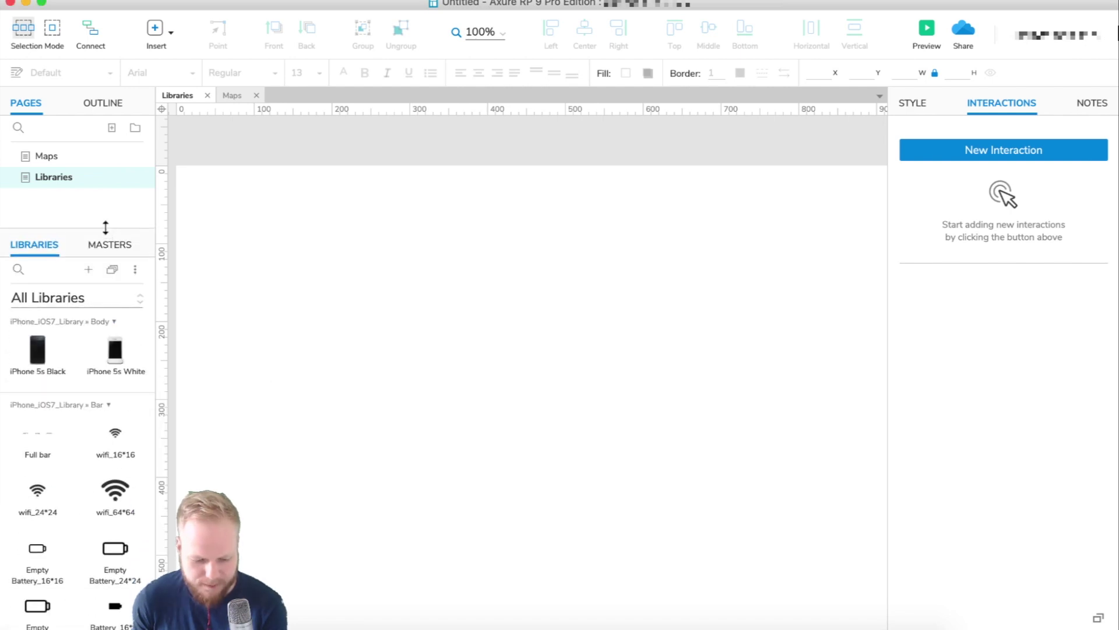
left_click_drag(155, 346, 292, 332)
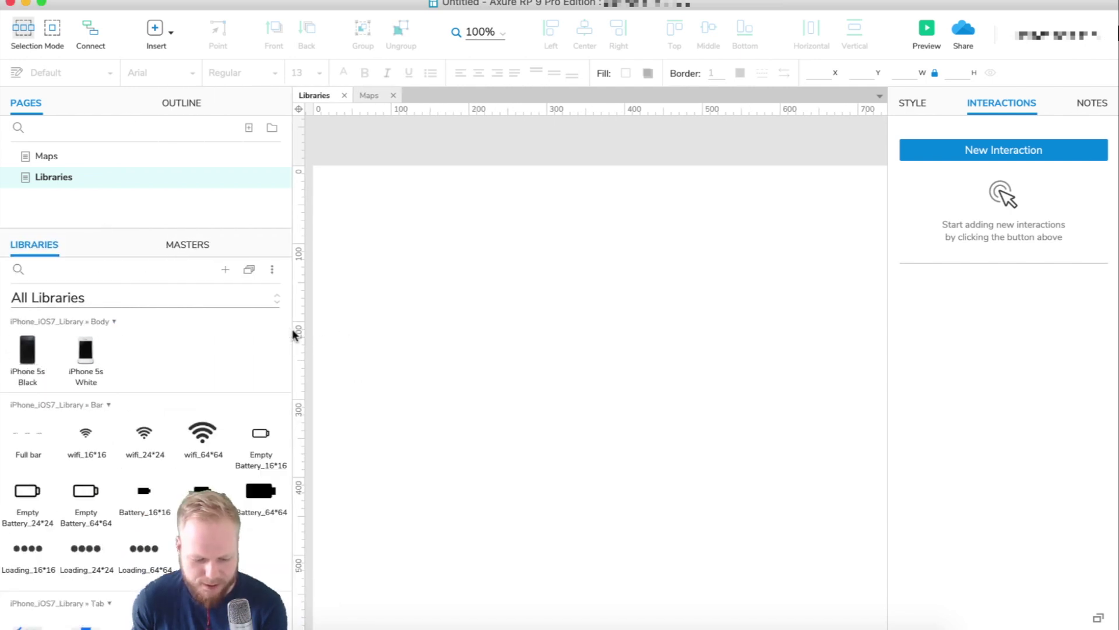
Step: Scroll through the combined widgets, then switch to the iPhone_iOS7_Library
scroll(184, 429, "down", 5)
scroll(112, 408, "up", 5)
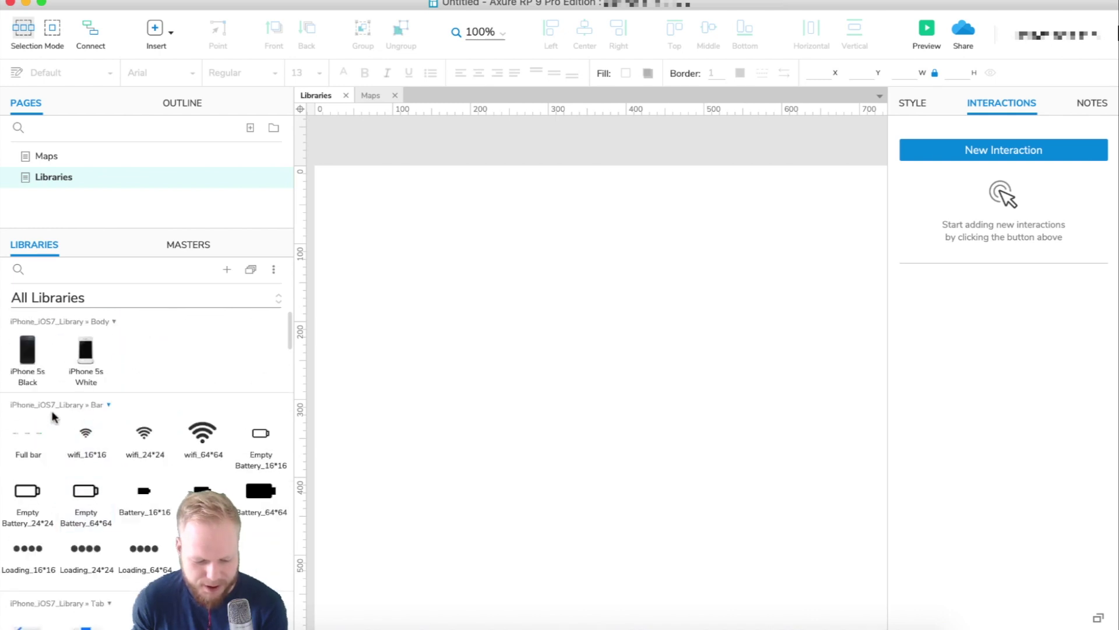
scroll(87, 542, "down", 3)
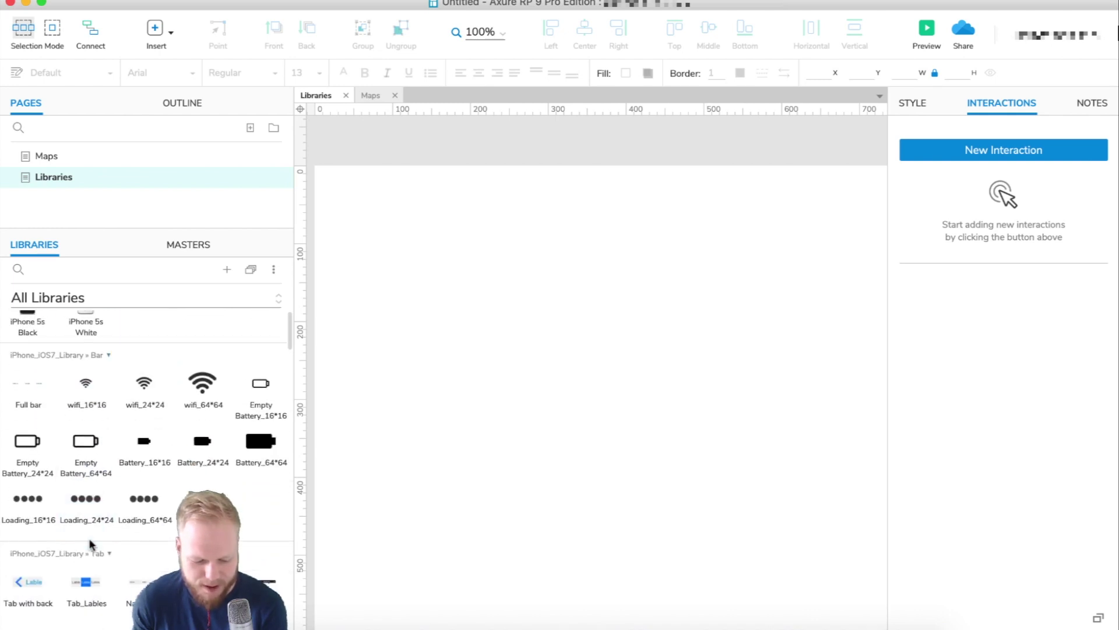
scroll(76, 484, "down", 10)
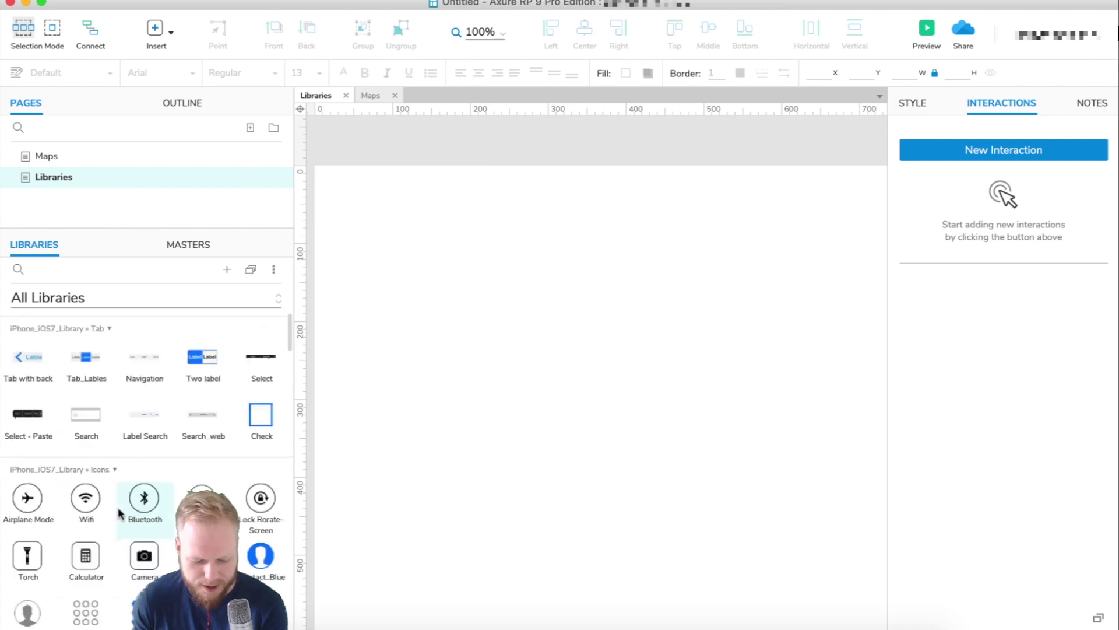
scroll(109, 450, "down", 15)
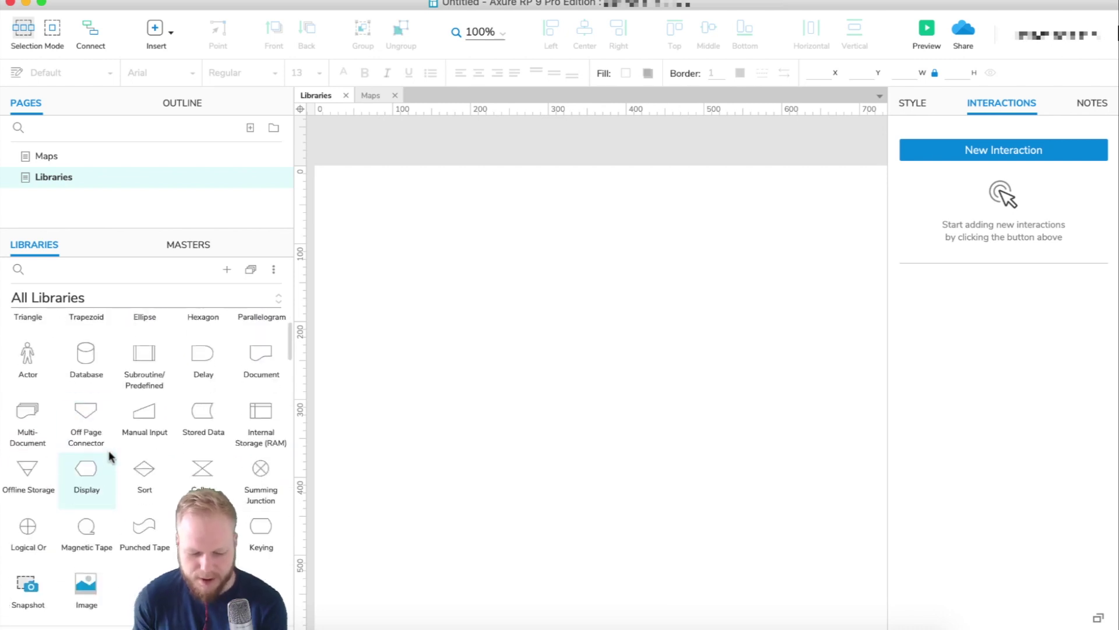
scroll(108, 450, "up", 5)
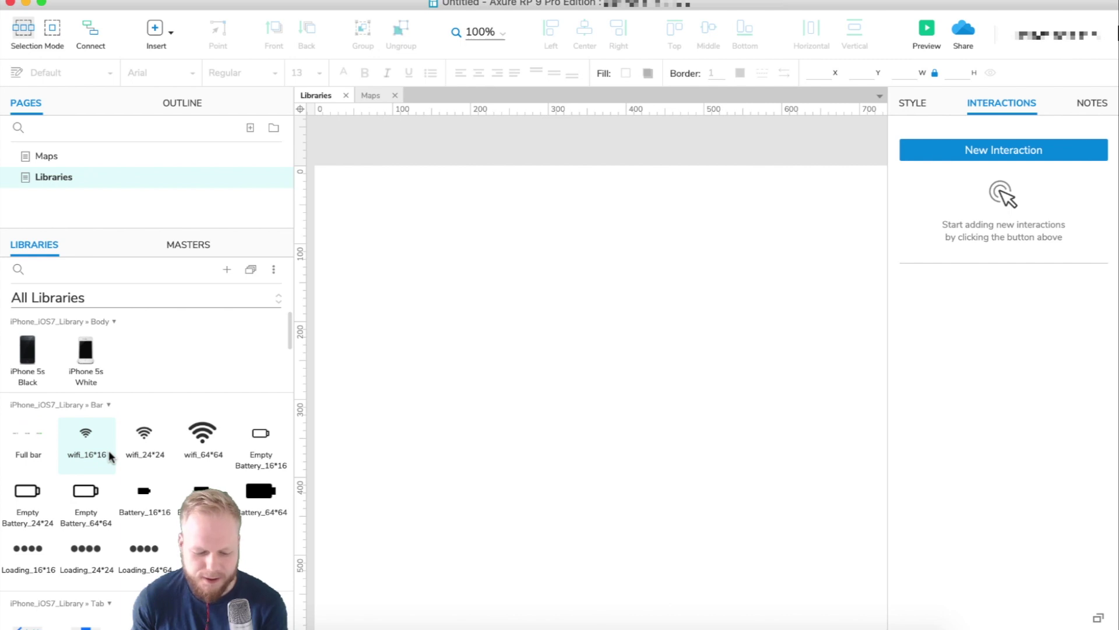
left_click(83, 297)
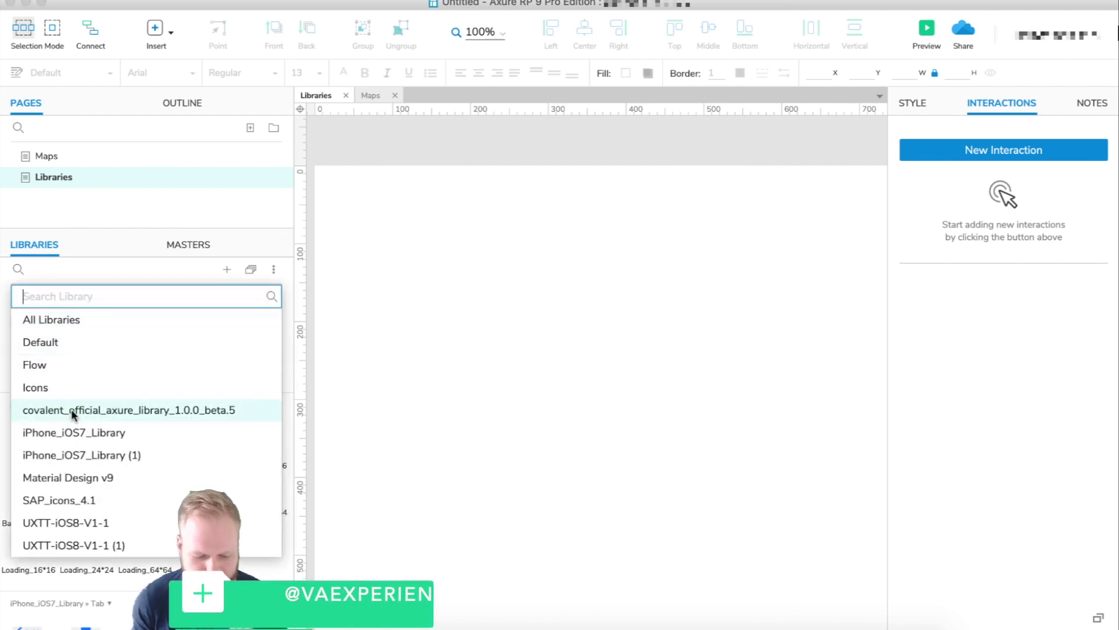
left_click(103, 435)
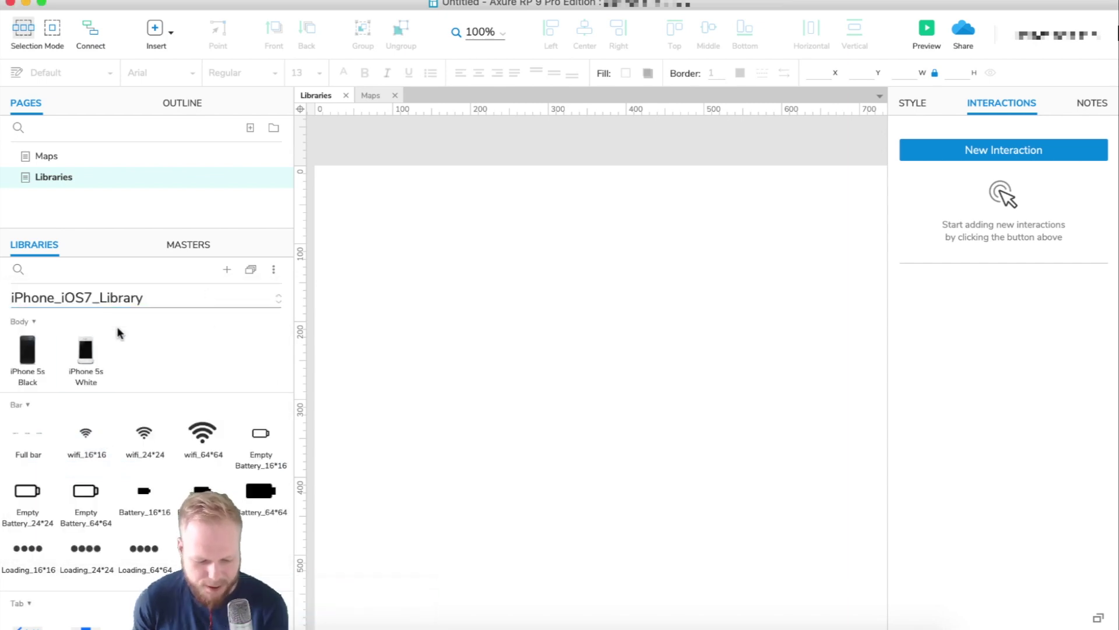
Step: Build a trial mockup with a white iPhone 5s, wifi icon, green add icon and Number keypad
left_click_drag(371, 338, 490, 255)
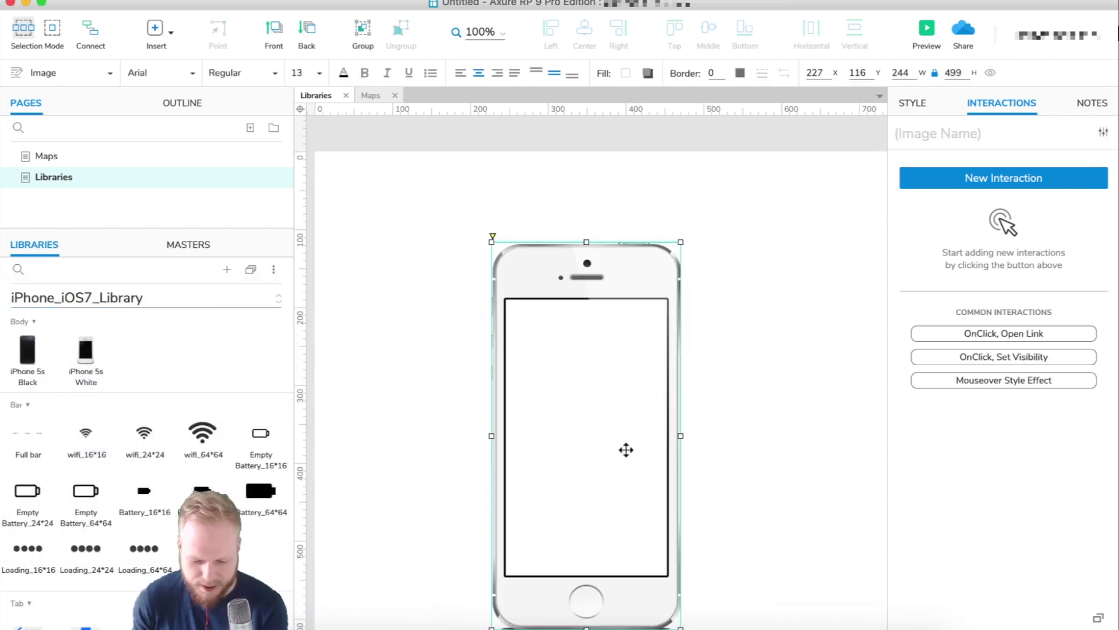
left_click_drag(203, 434, 562, 362)
scroll(150, 515, "down", 10)
left_click_drag(202, 432, 560, 488)
left_click_drag(202, 488, 629, 455)
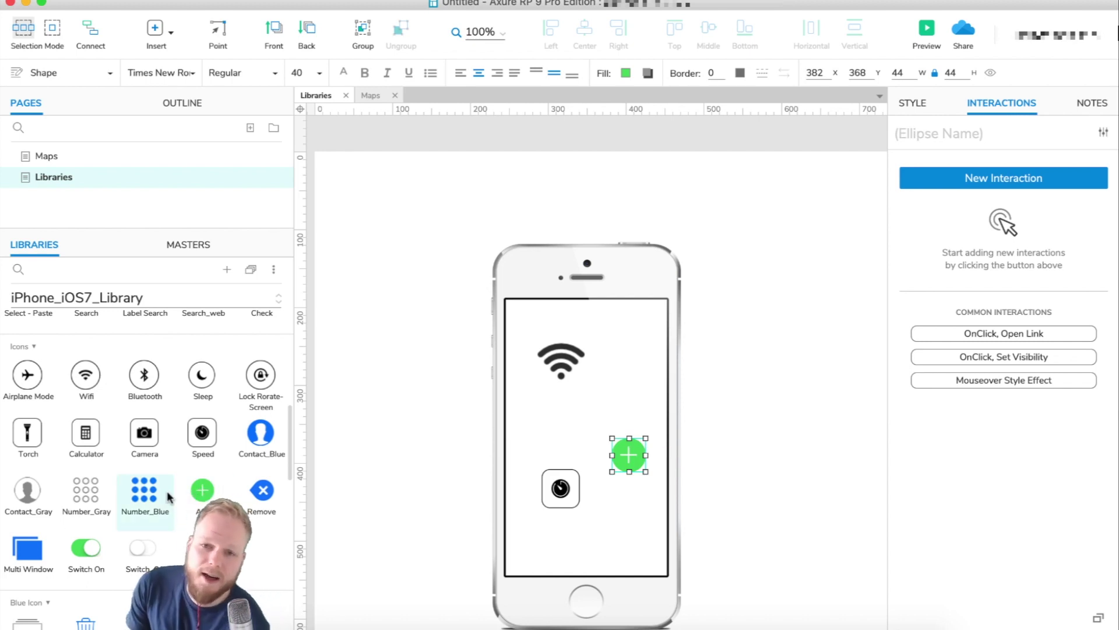
scroll(167, 490, "down", 10)
left_click_drag(85, 596, 505, 462)
left_click_drag(27, 597, 531, 436)
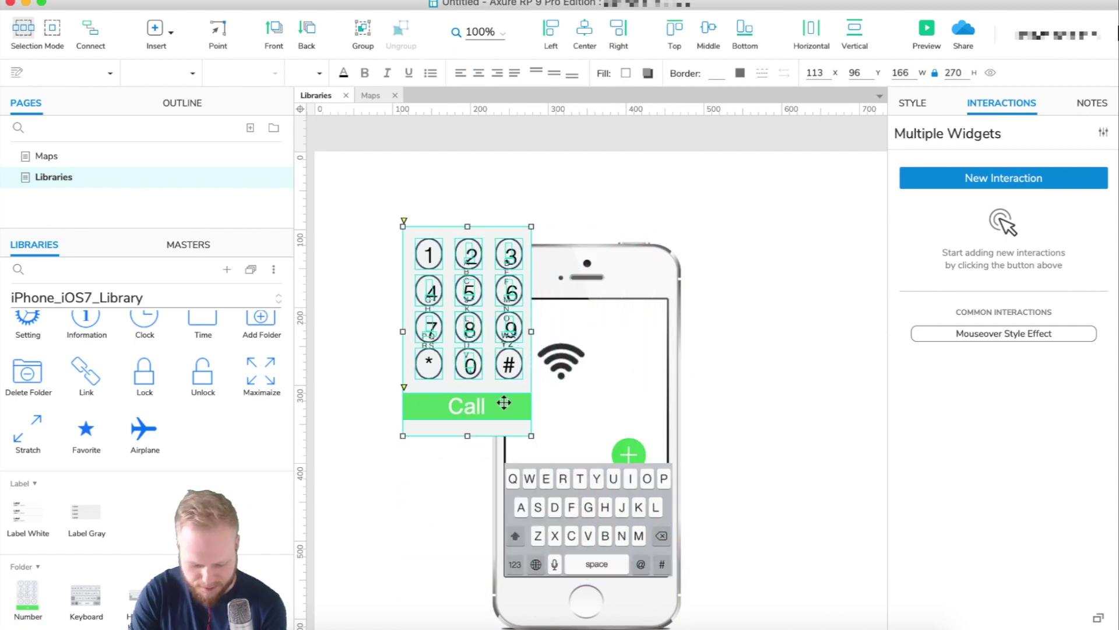
Step: Undo the keypad resize, delete the whole iPhone mockup, and load Material Design v9
key("super+z")
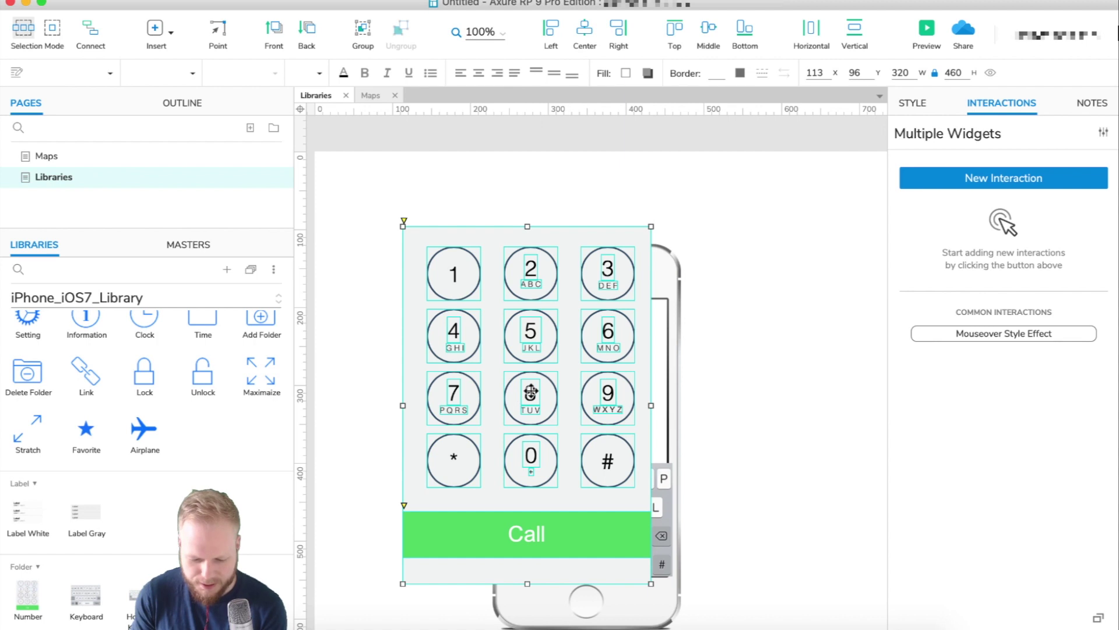
left_click(531, 391)
left_click(526, 262)
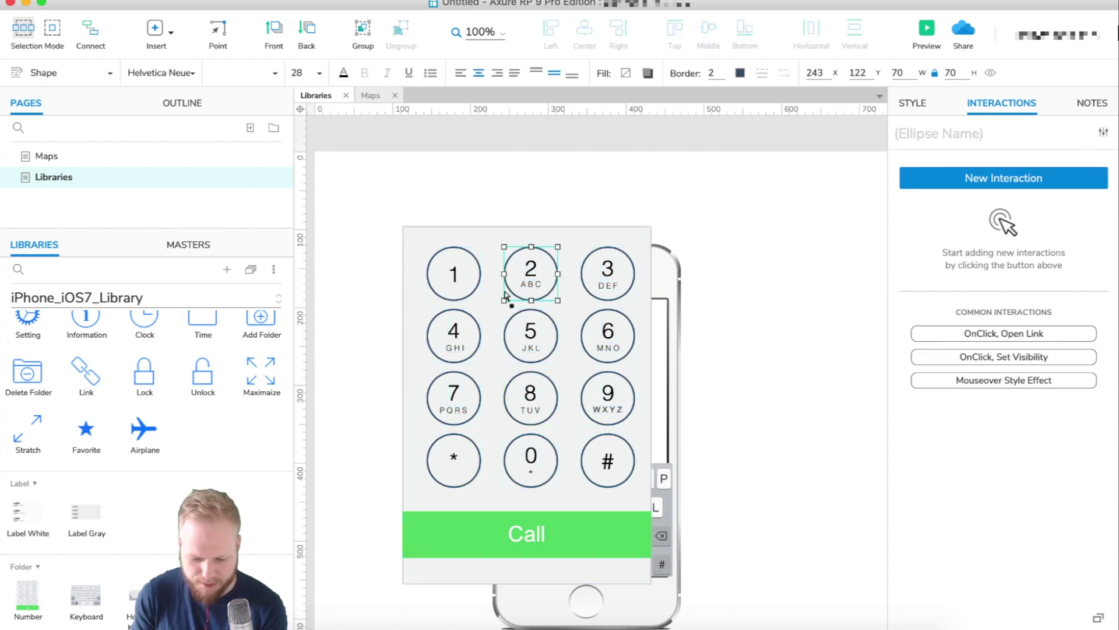
double_click(531, 268)
left_click(754, 338)
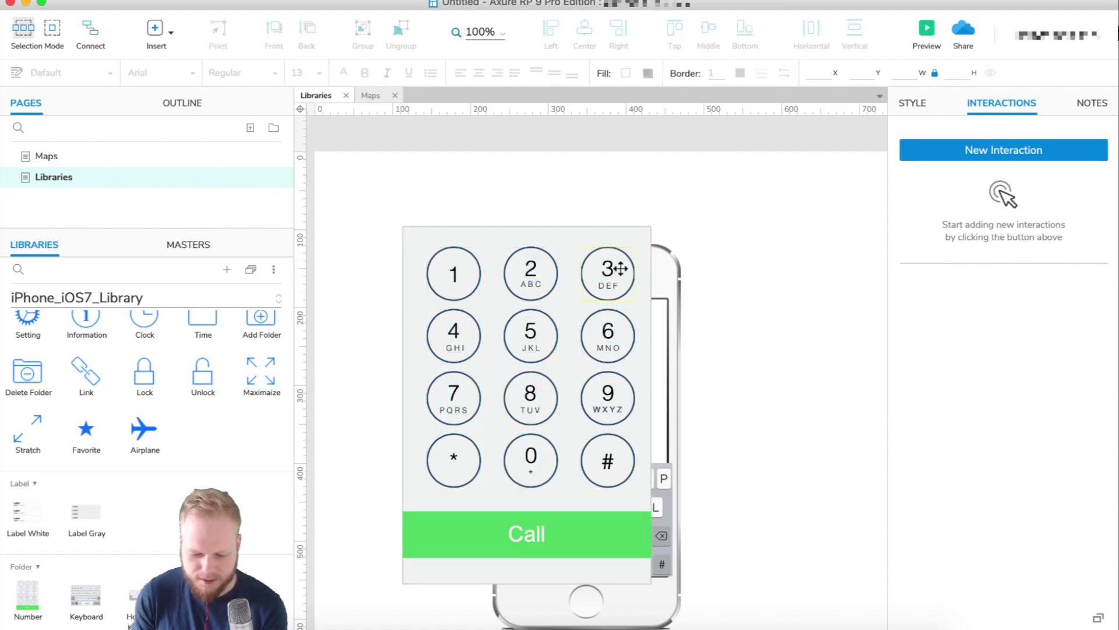
left_click_drag(789, 211, 375, 615)
key("Delete")
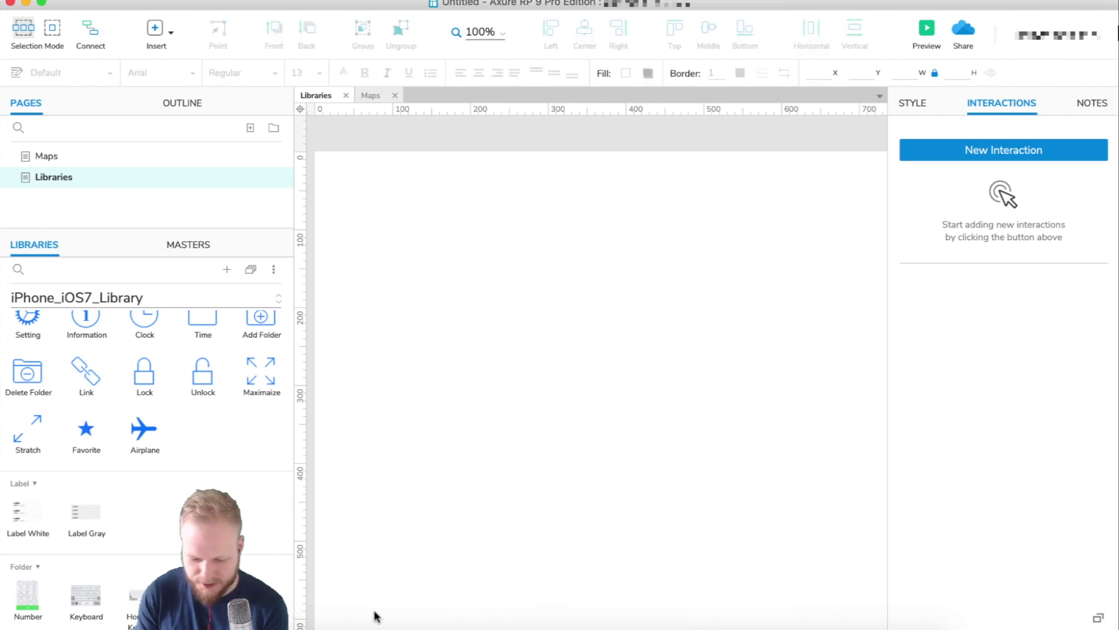
left_click(109, 301)
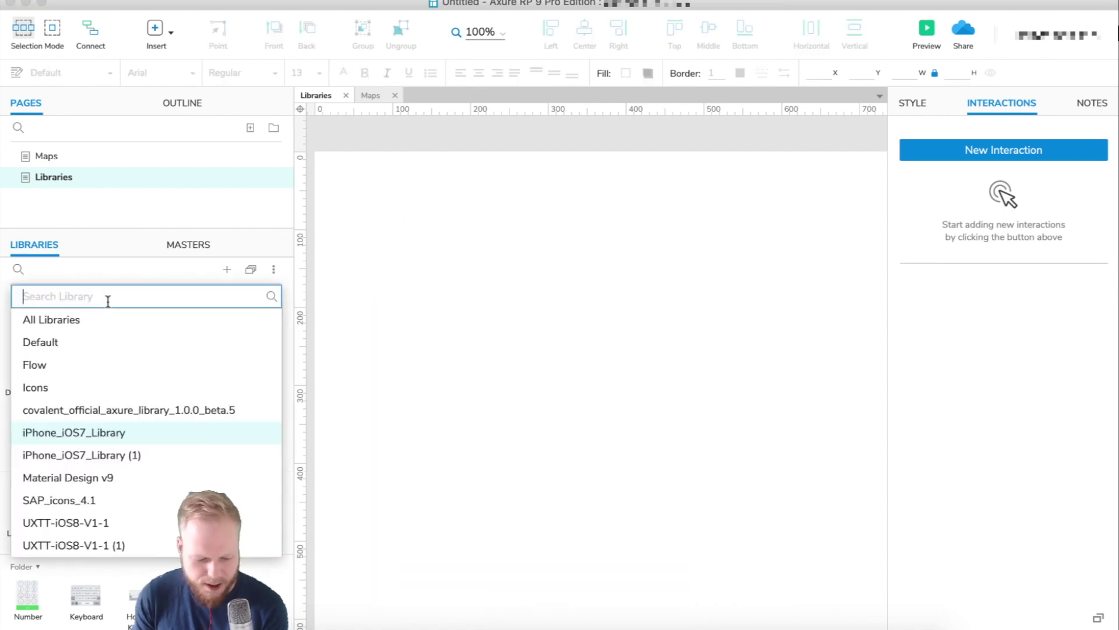
left_click(90, 478)
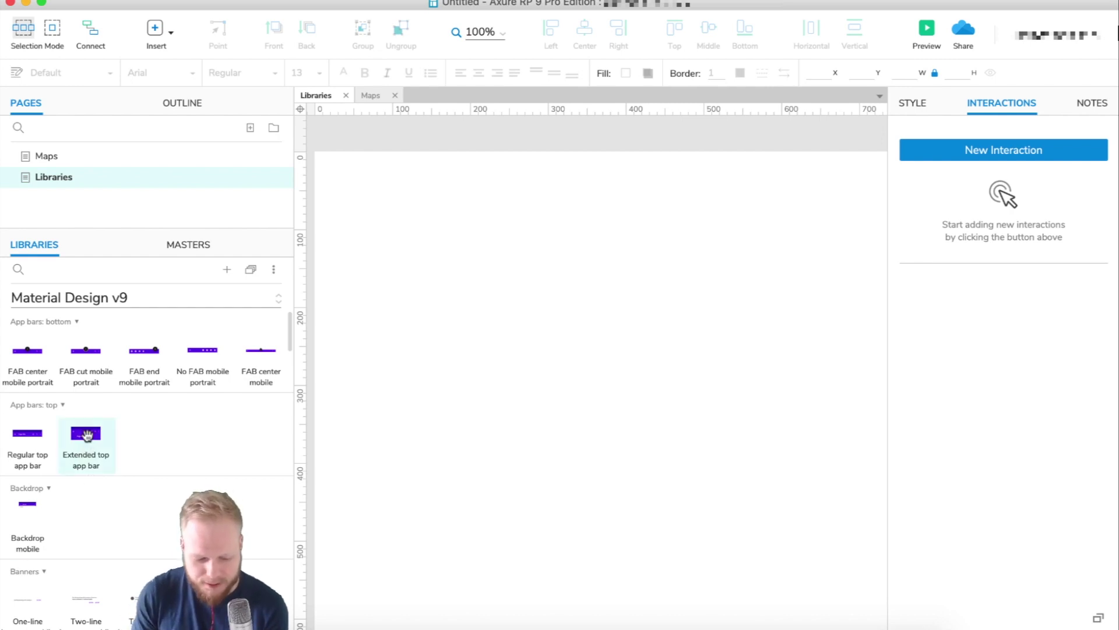
Step: Place an Extended top app bar, a Two-line banner below it, and a desktop tooltip
left_click_drag(87, 434, 423, 257)
scroll(175, 466, "down", 2)
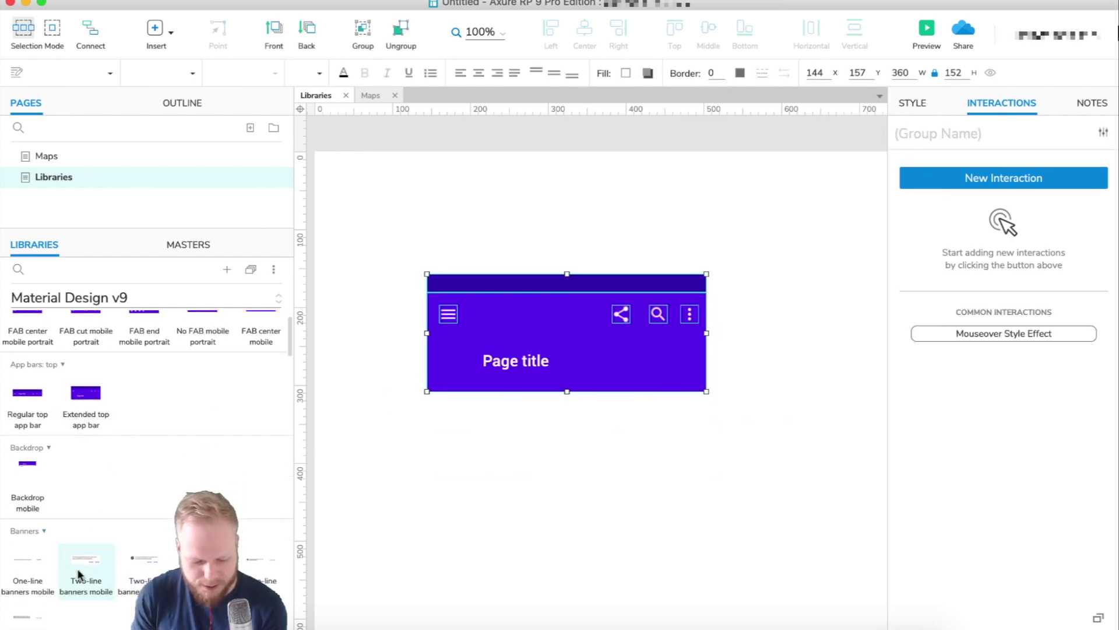
left_click_drag(80, 574, 426, 396)
left_click_drag(451, 507, 451, 506)
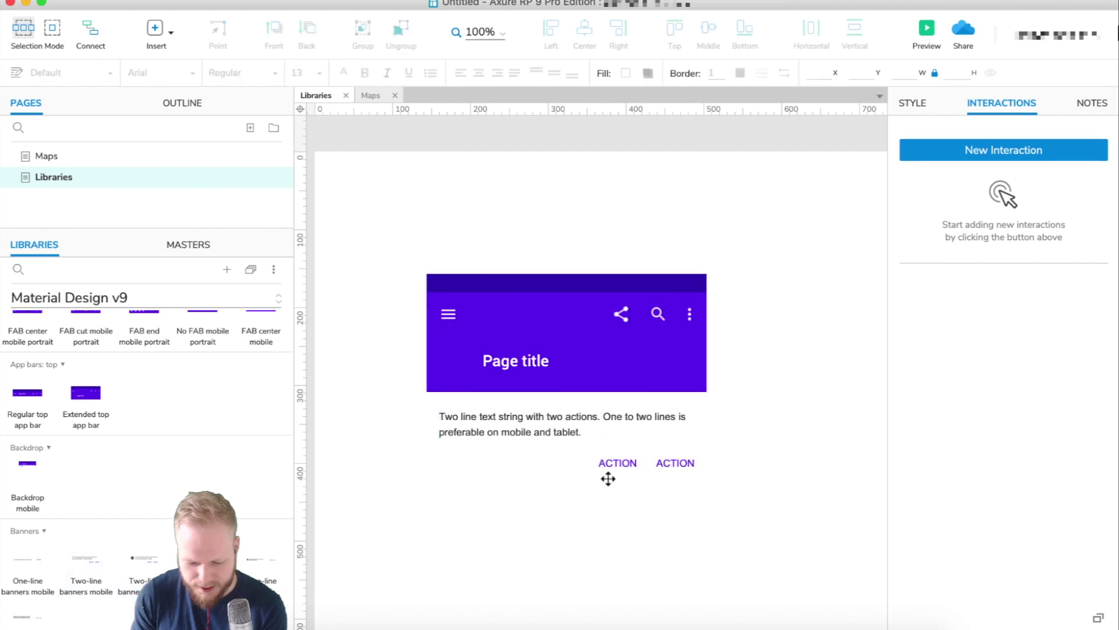
scroll(133, 484, "down", 15)
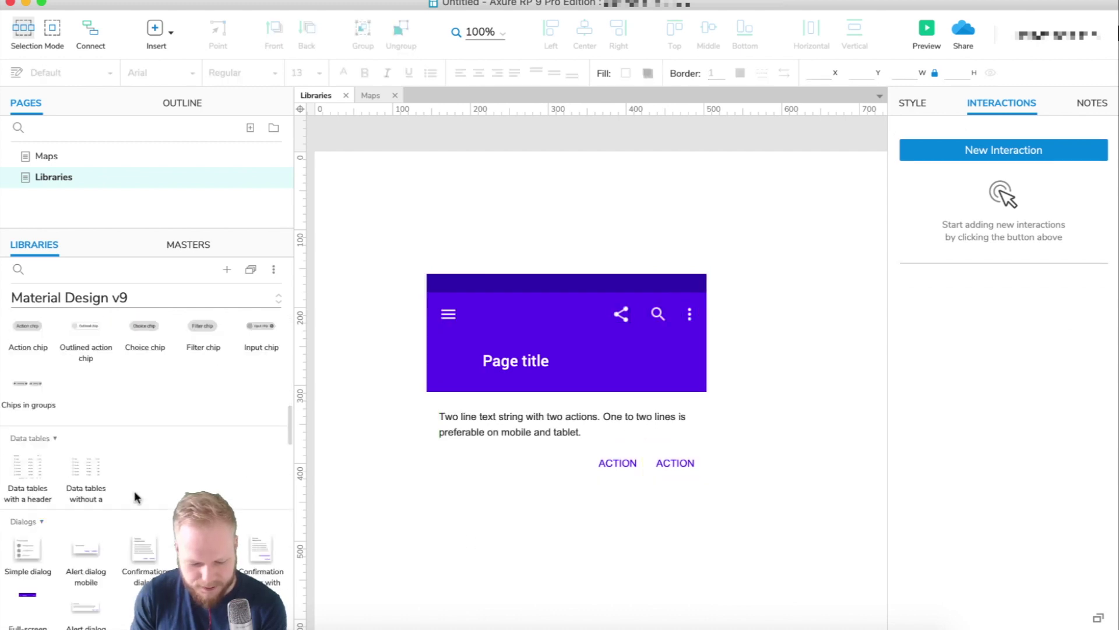
scroll(134, 484, "down", 10)
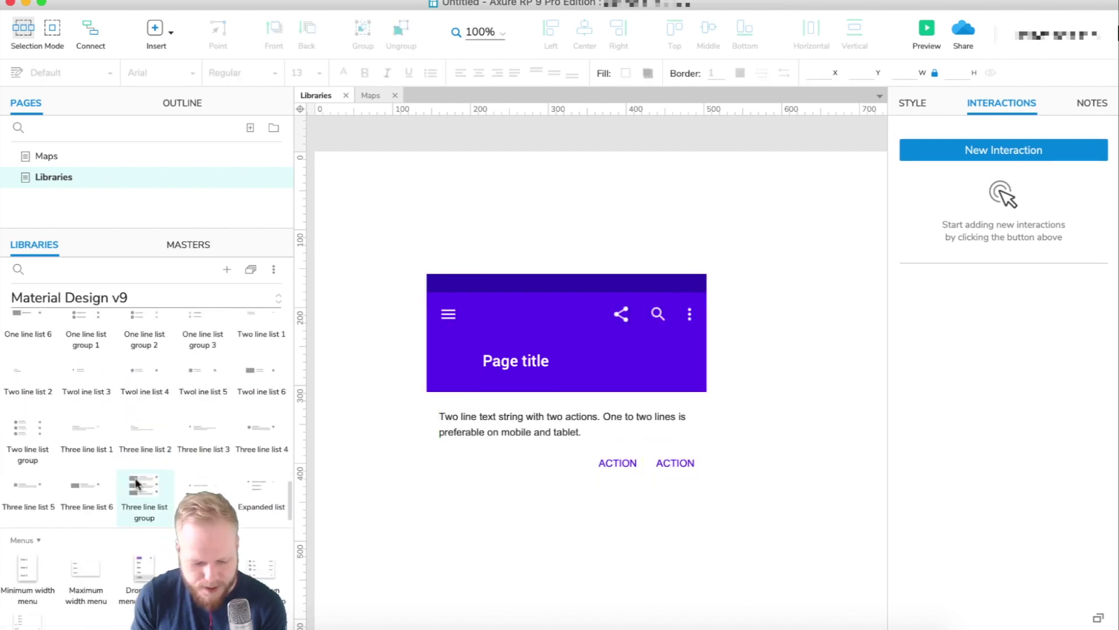
scroll(135, 484, "down", 10)
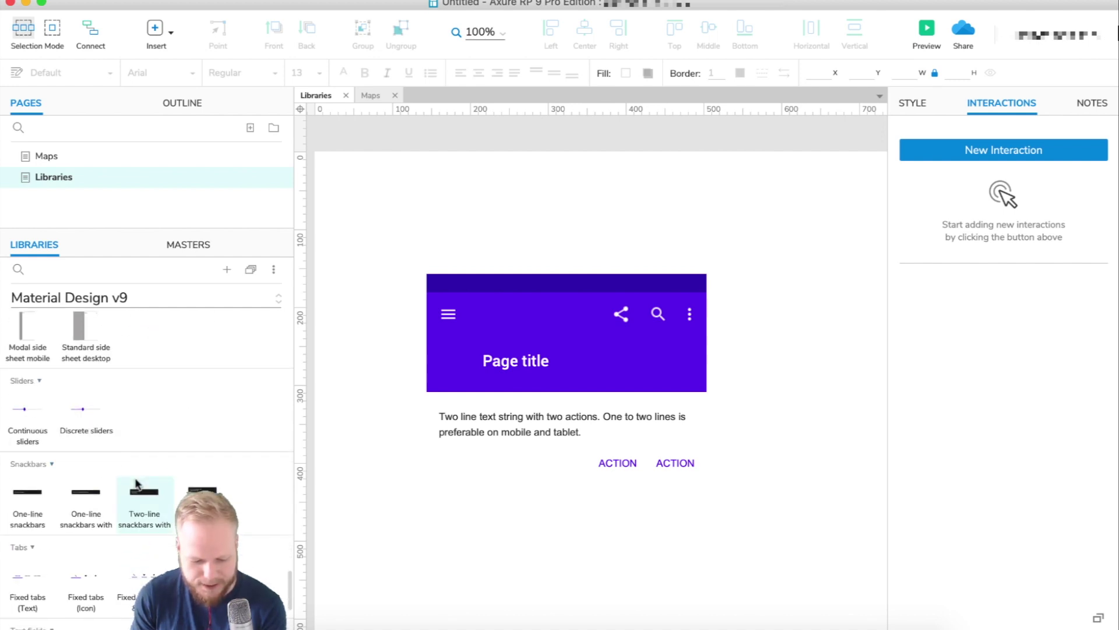
left_click_drag(27, 595, 436, 527)
left_click(660, 572)
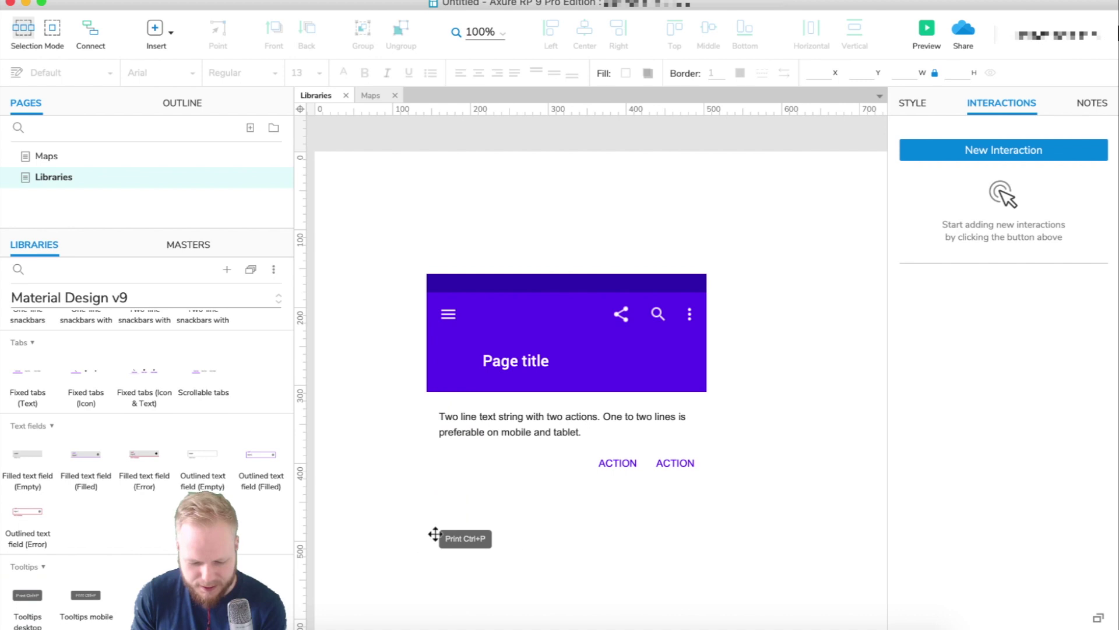
Step: Add an error-state Filled text field above the app bar and ungroup the app bar
left_click_drag(144, 454, 429, 204)
left_click(841, 358)
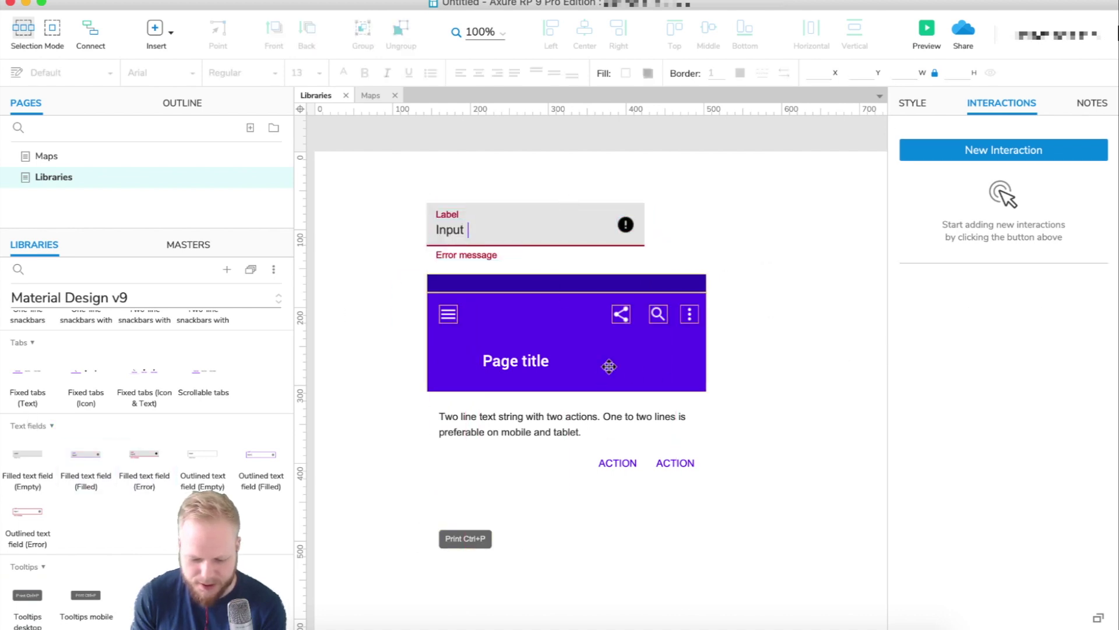
left_click(628, 307)
right_click(620, 315)
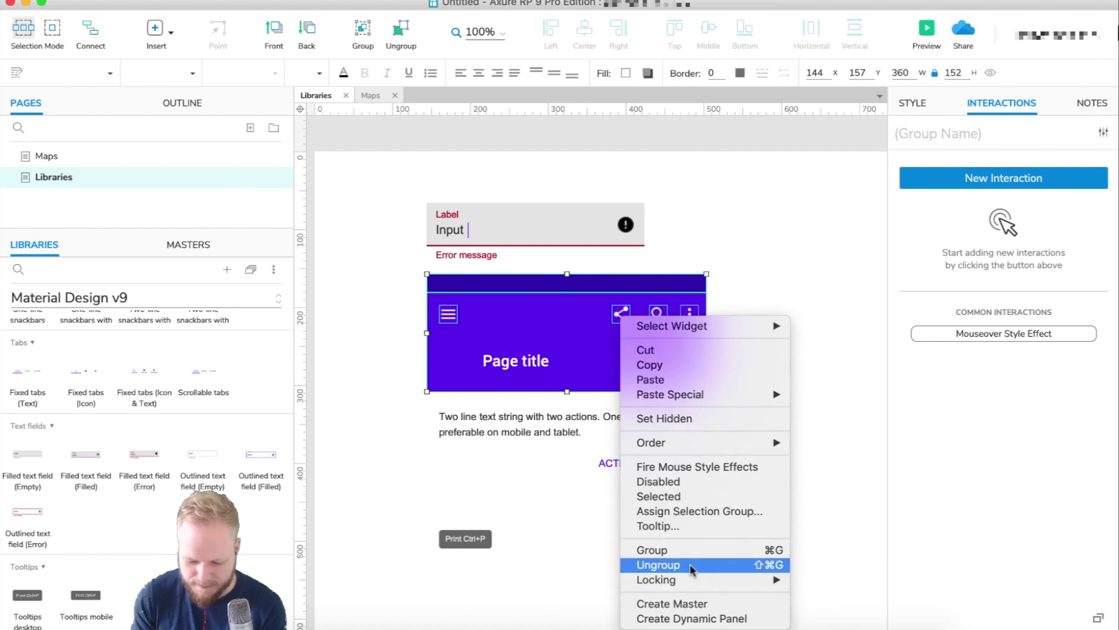
left_click(647, 564)
left_click(520, 361)
left_click(619, 314)
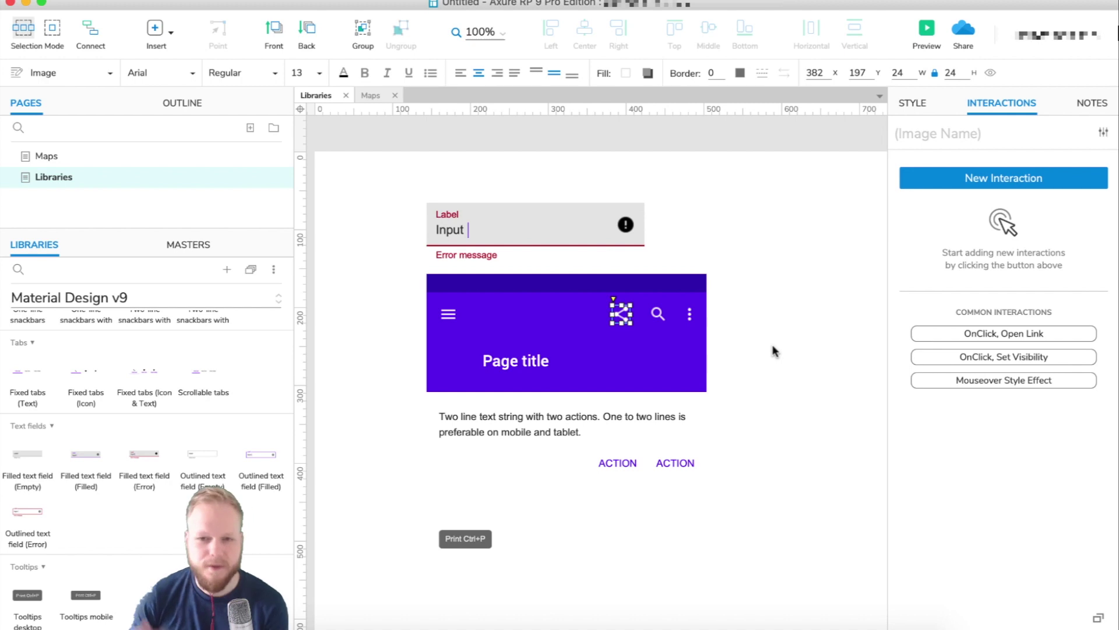
Step: Load SAP_icons_4.1, trial-place the Action Settings icon and delete it, then reopen the library list
left_click(252, 300)
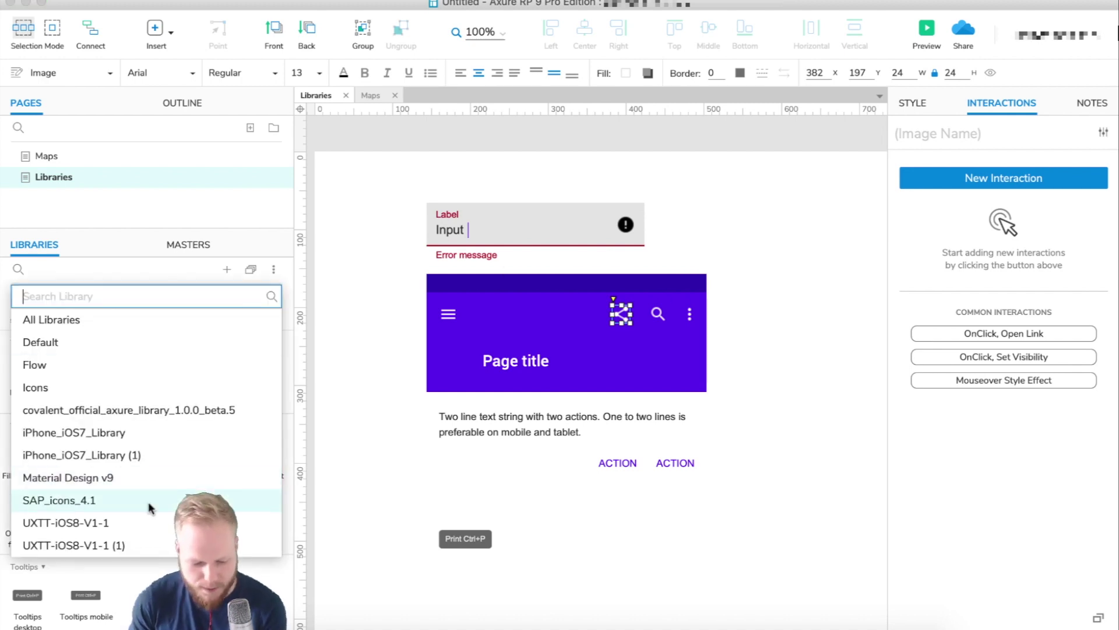
left_click(125, 502)
scroll(183, 440, "down", 10)
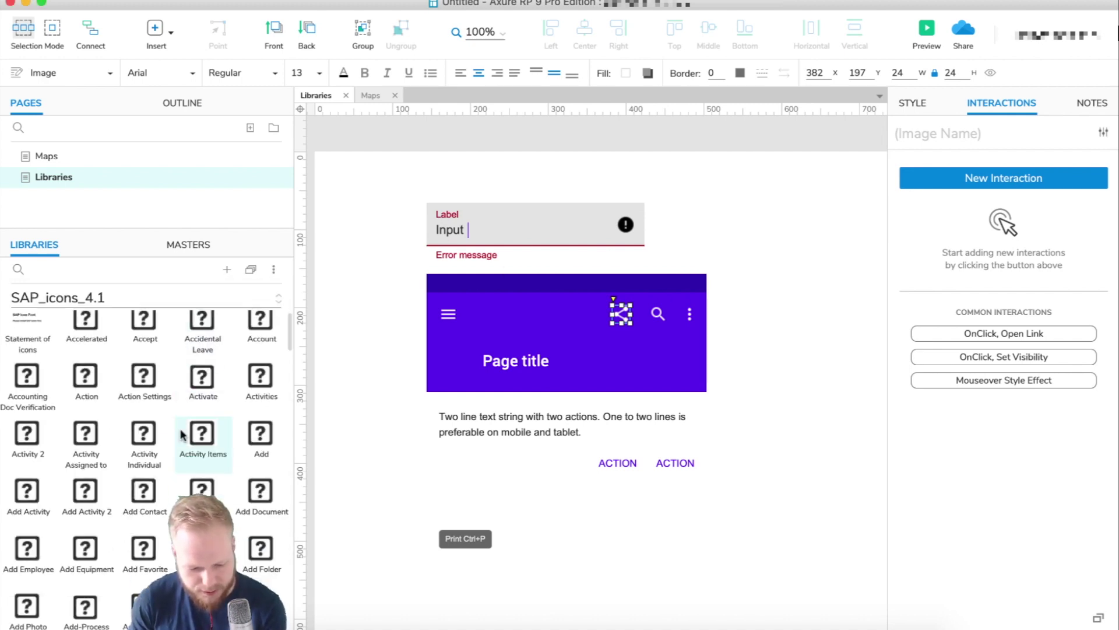
scroll(163, 419, "up", 10)
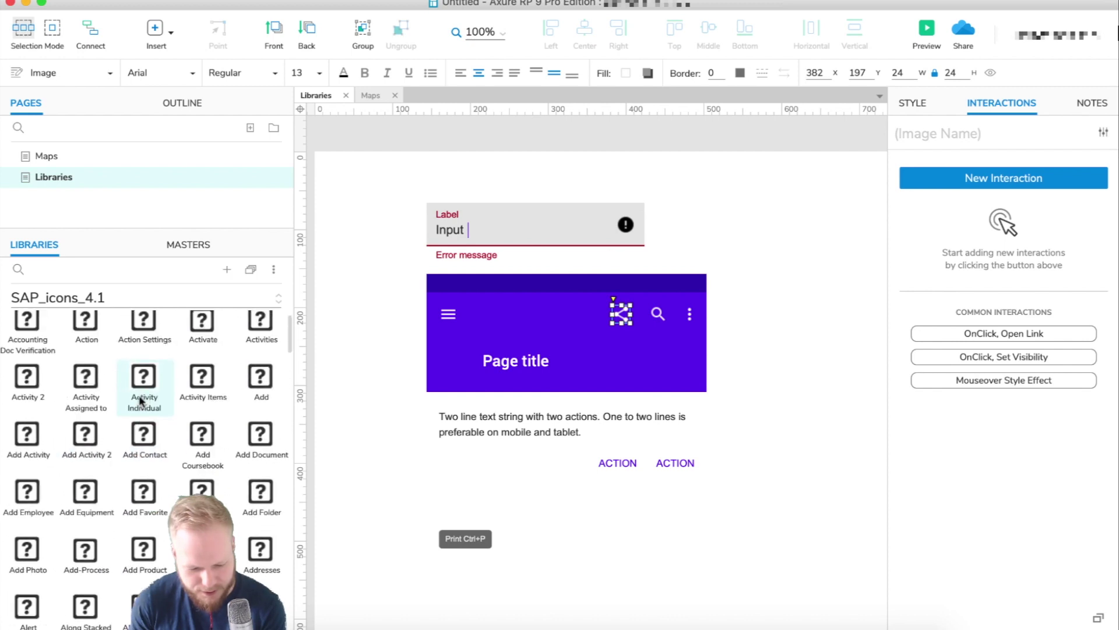
scroll(145, 392, "up", 2)
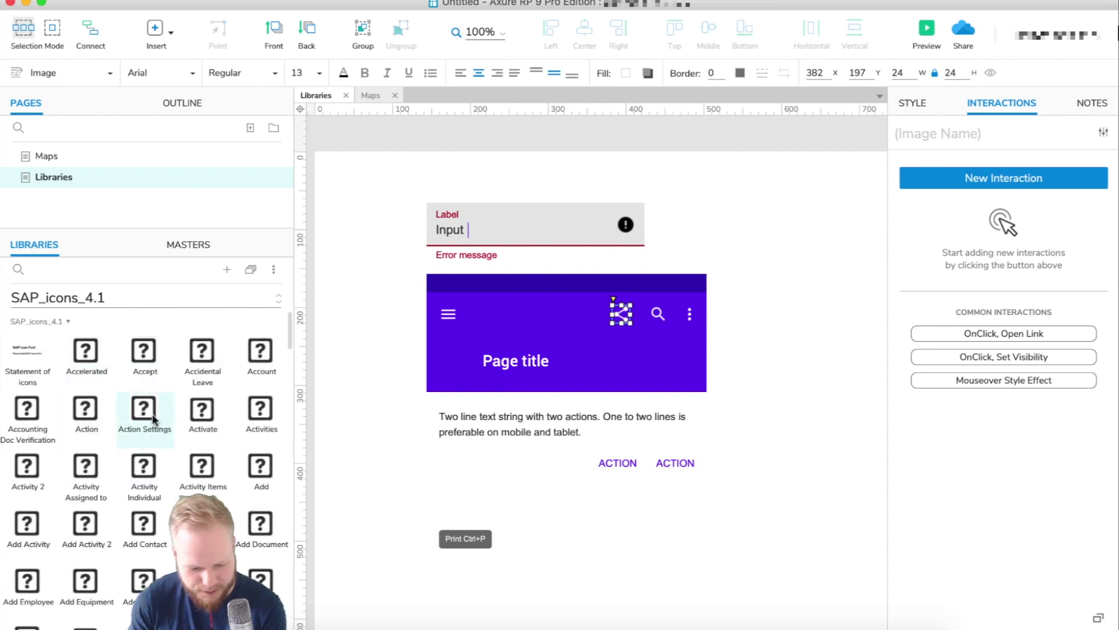
left_click_drag(156, 416, 402, 451)
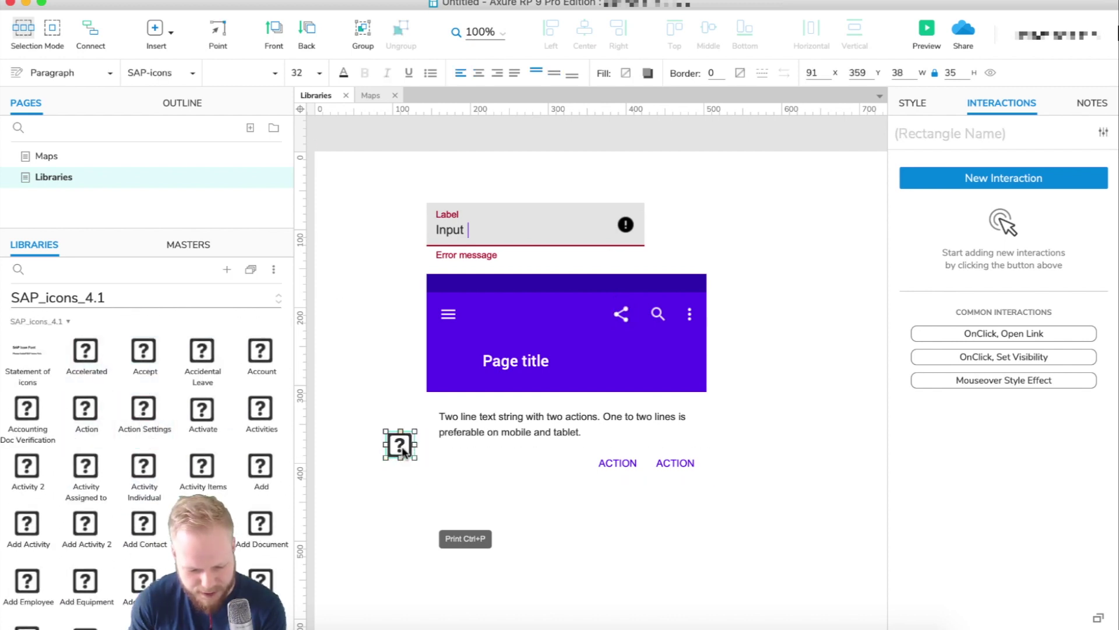
key("Delete")
scroll(237, 449, "down", 12)
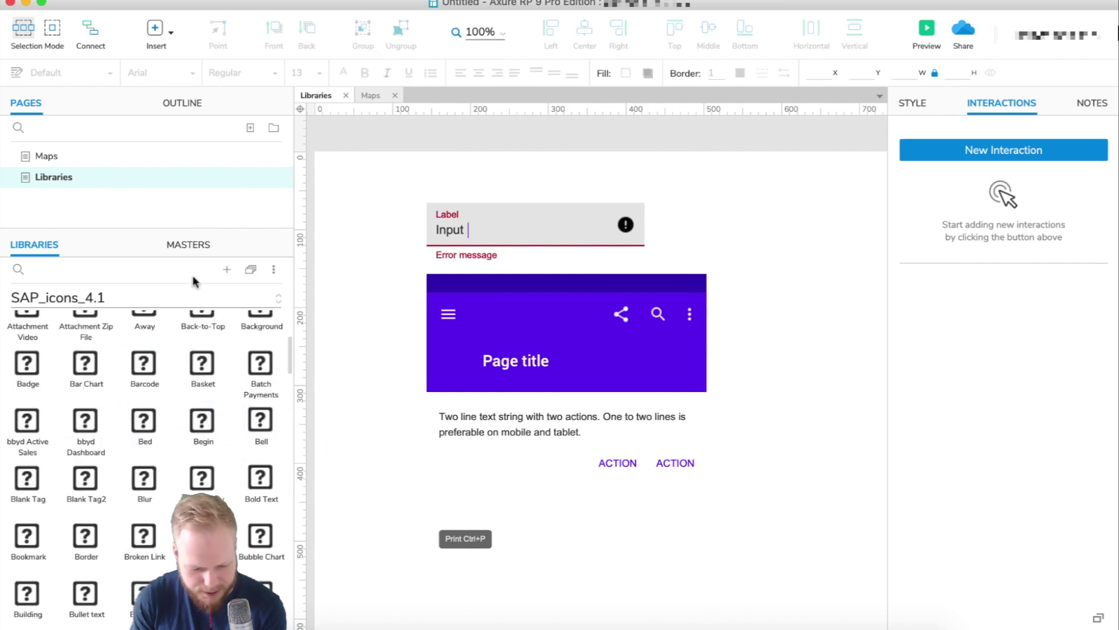
left_click(181, 295)
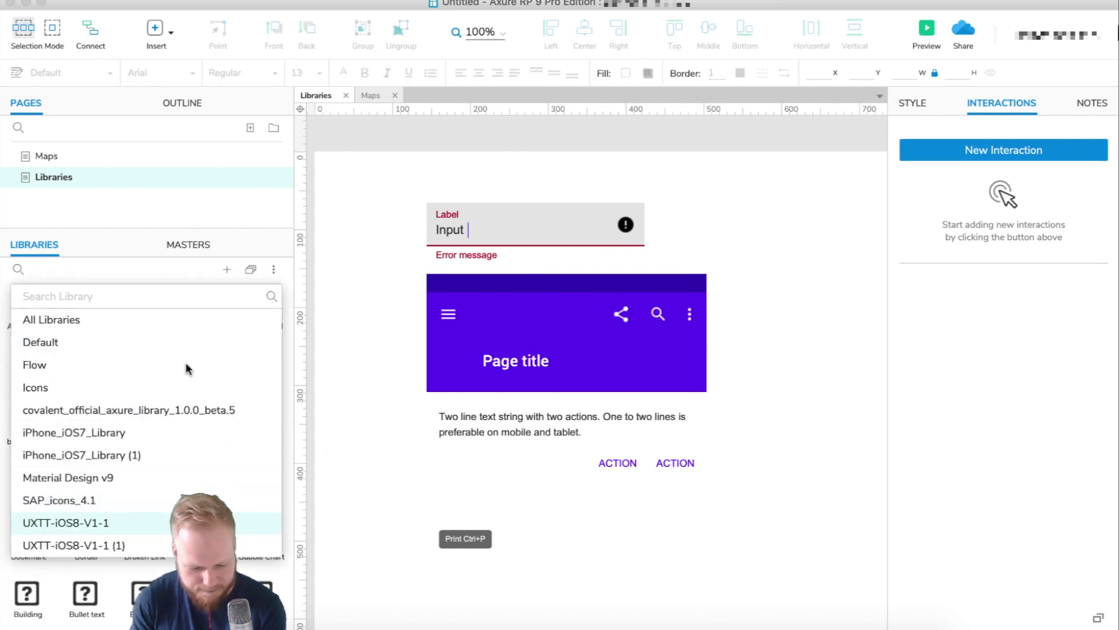
Step: Switch to the UXTT-iOS8-V1-1 library and place the iPhone dialer widget on the page
key("Return")
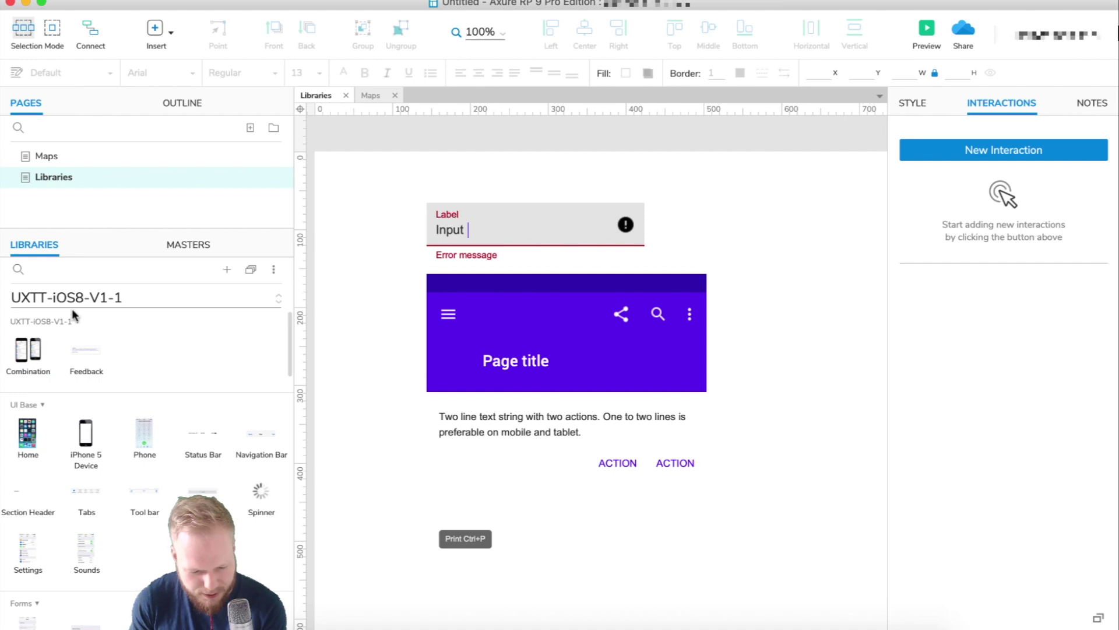
scroll(73, 350, "down", 3)
left_click_drag(144, 364, 725, 317)
scroll(724, 349, "up", 5)
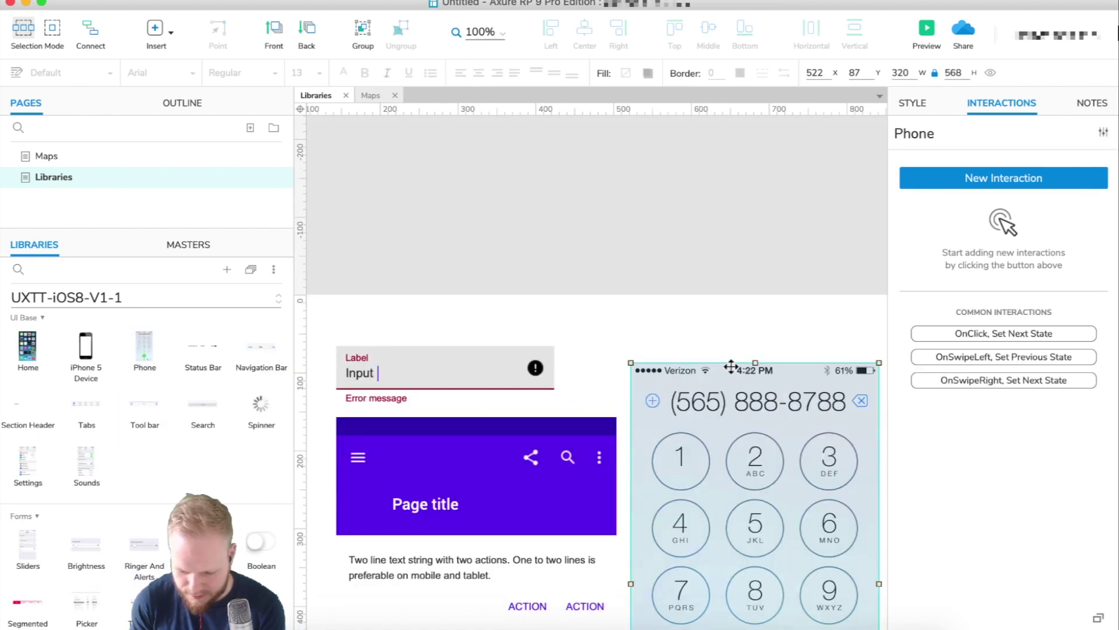
Step: Inspect the dialer's state, selecting its phone number field and background image, then close it
double_click(725, 432)
left_click(700, 380)
scroll(728, 478, "down", 5)
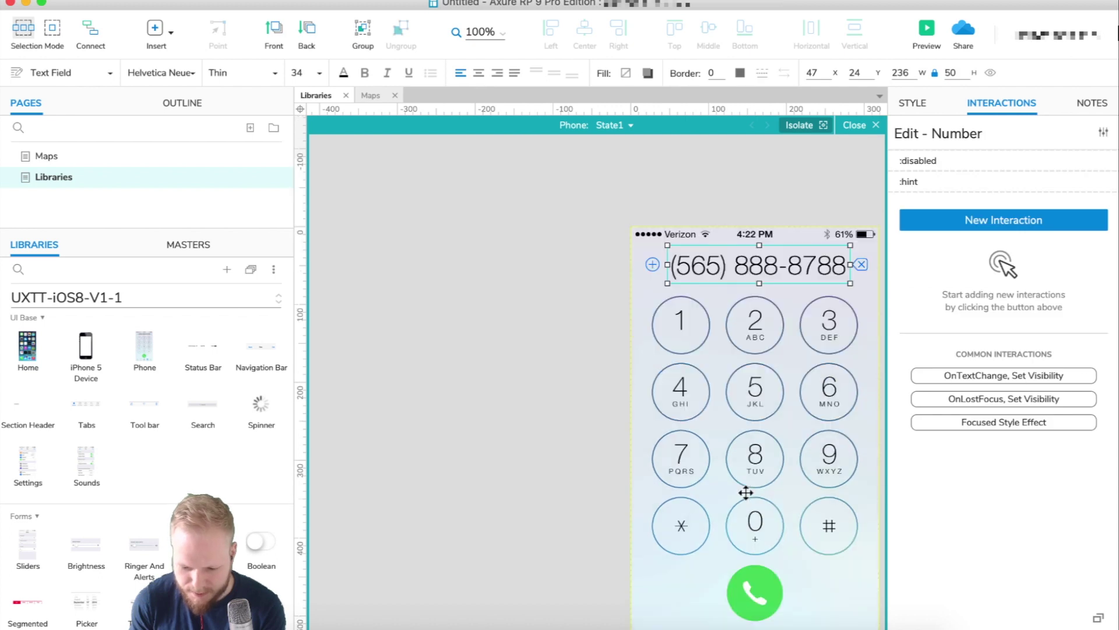
left_click(767, 516)
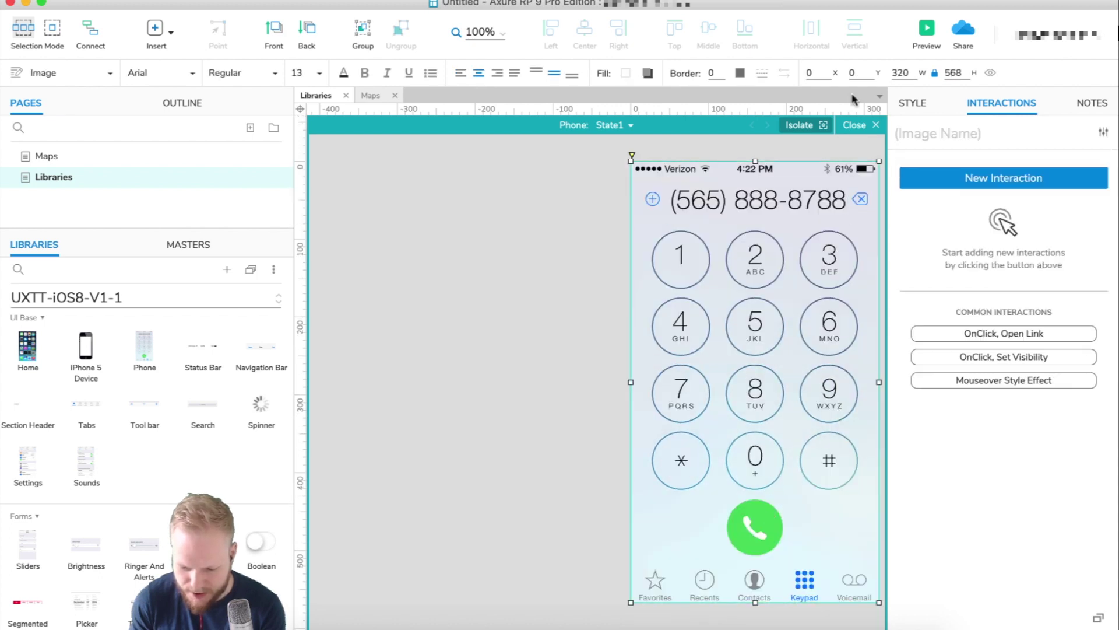
left_click(864, 126)
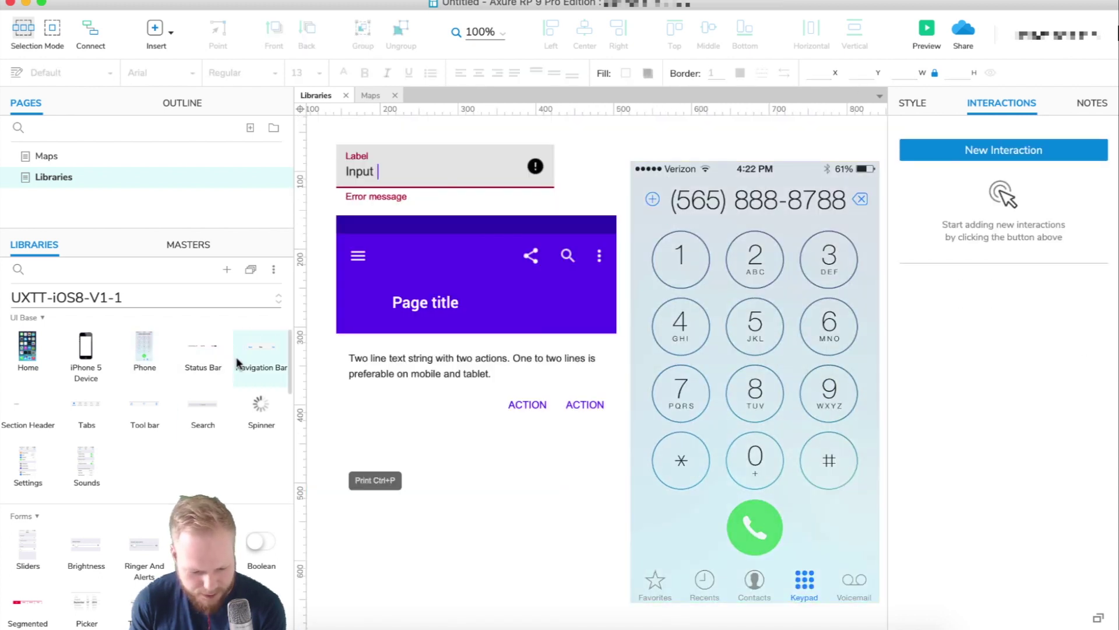
Step: Add the Back/Title/Edit navigation bar below the content and a Boolean toggle switch
left_click_drag(257, 353, 402, 565)
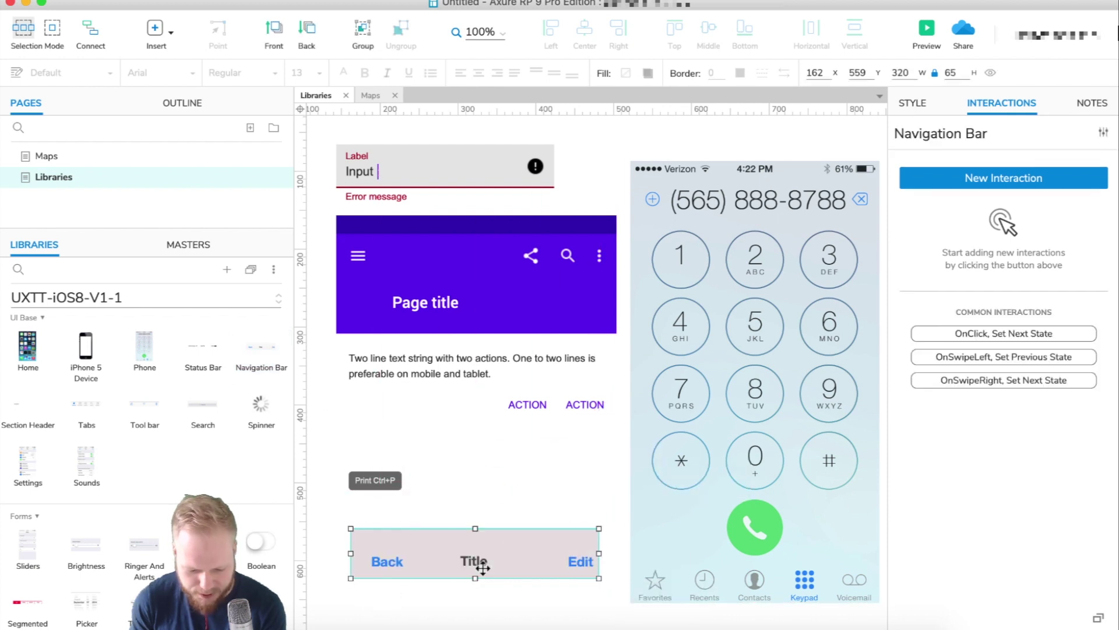
left_click_drag(290, 390, 288, 421)
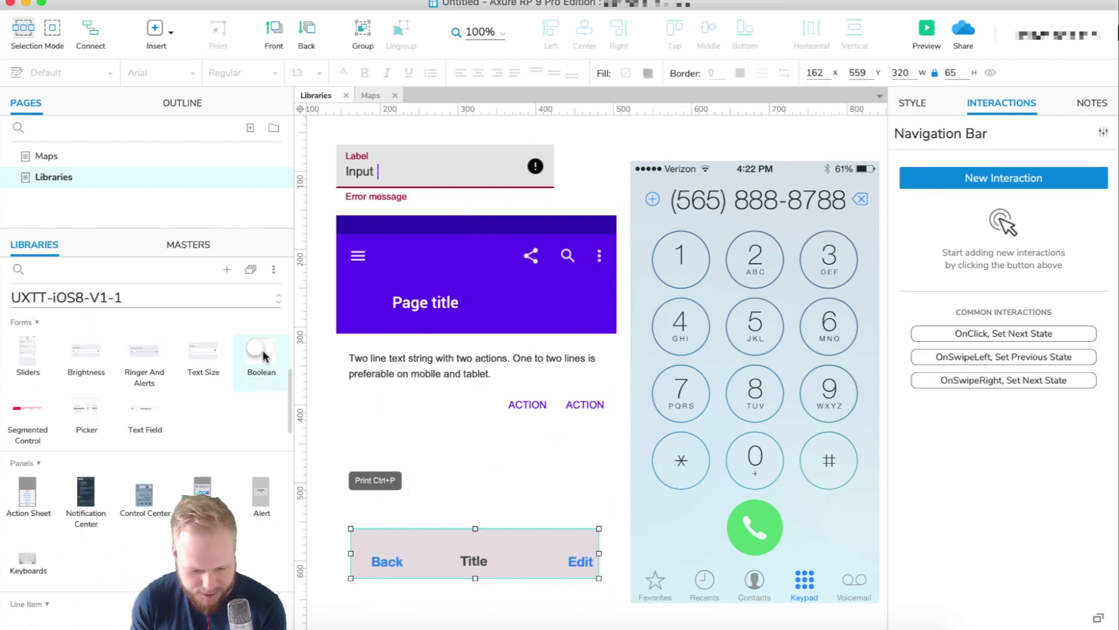
left_click_drag(261, 352, 484, 472)
left_click(579, 497)
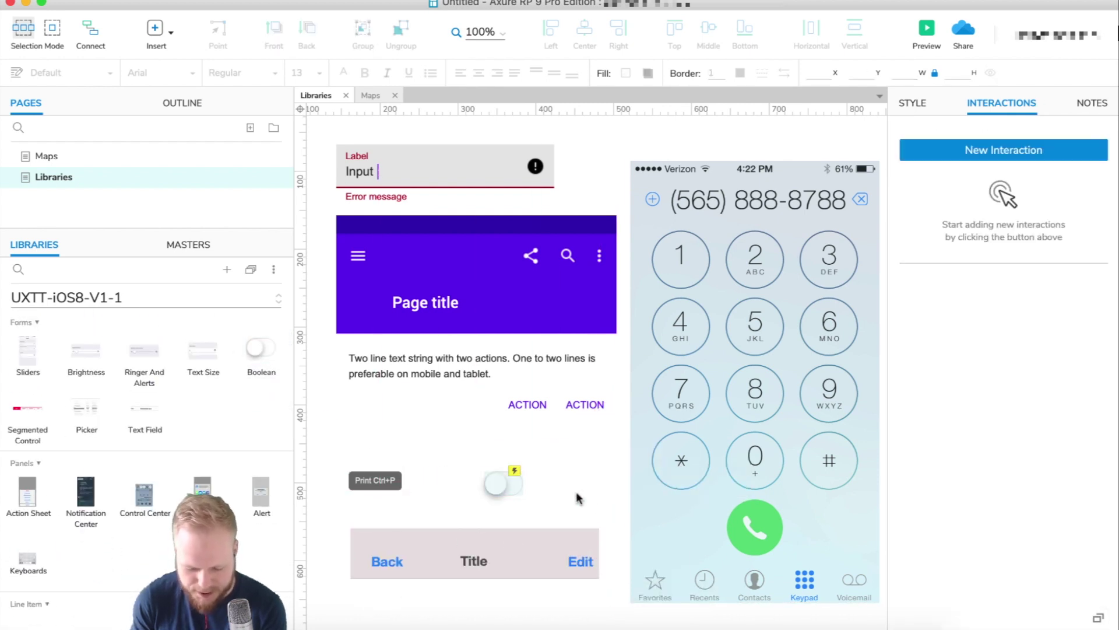
Step: Resize the toggle switch to 56 × 33 and launch the browser preview
left_click(512, 484)
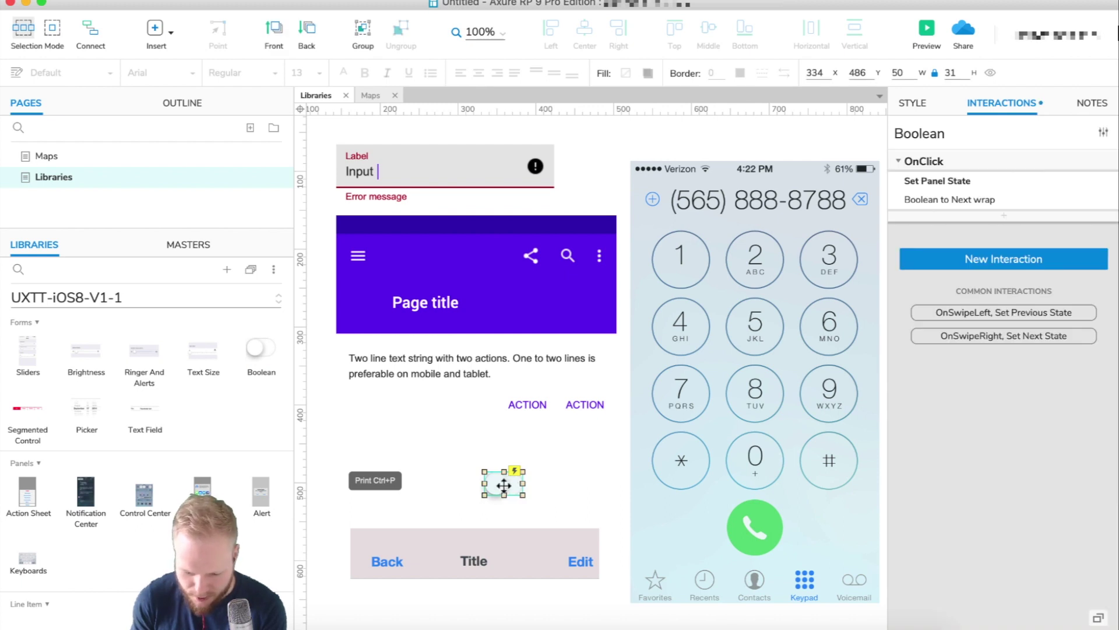
left_click_drag(522, 494, 527, 496)
left_click(516, 473)
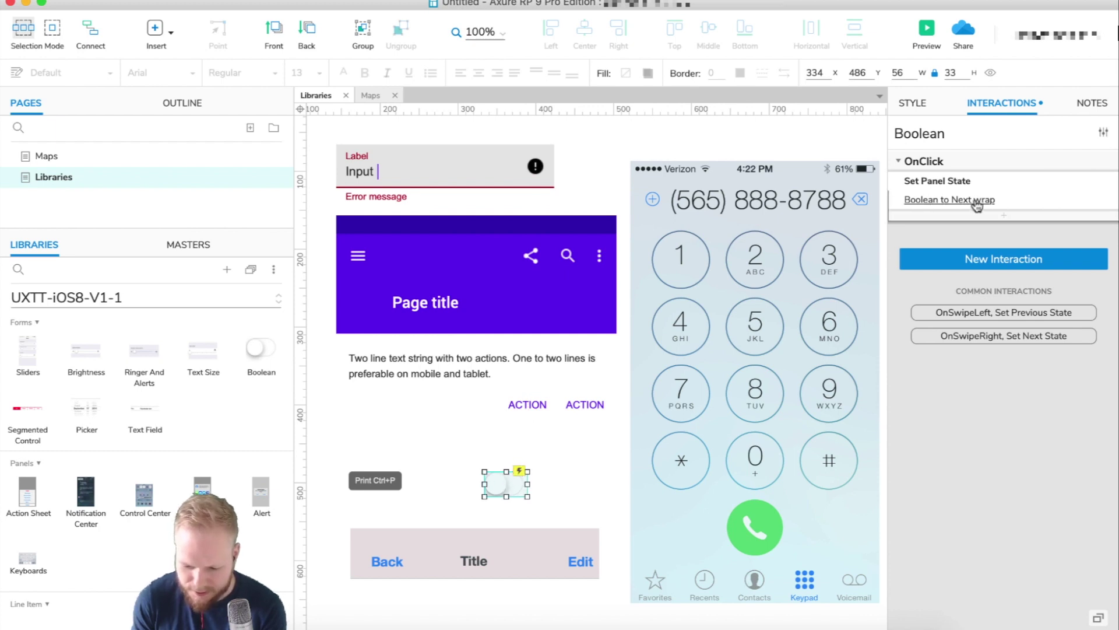
left_click(504, 486)
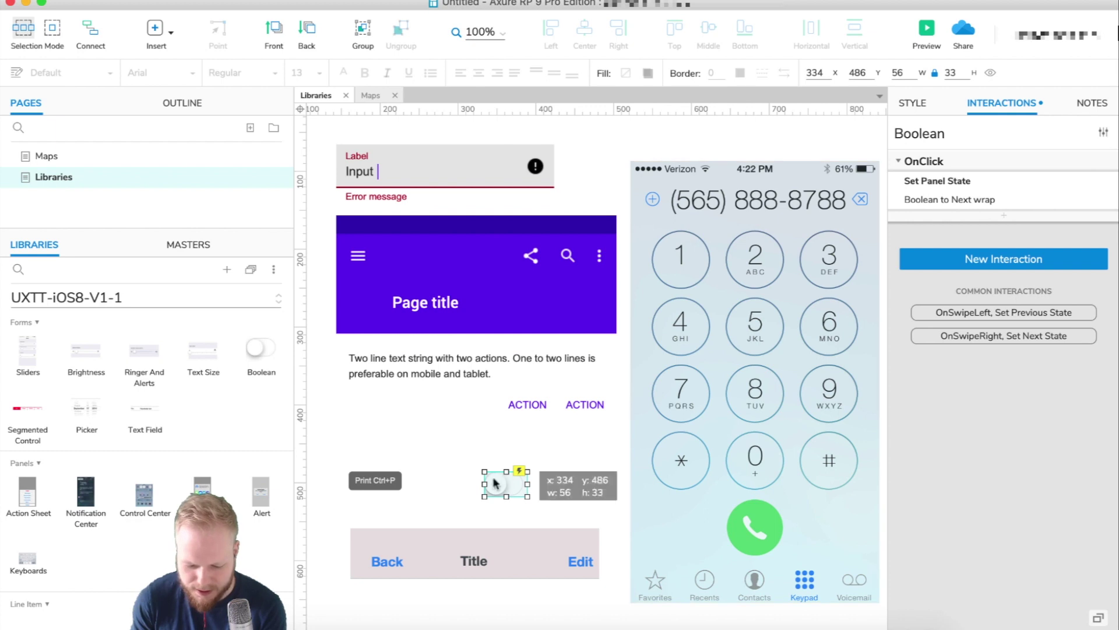
left_click(926, 30)
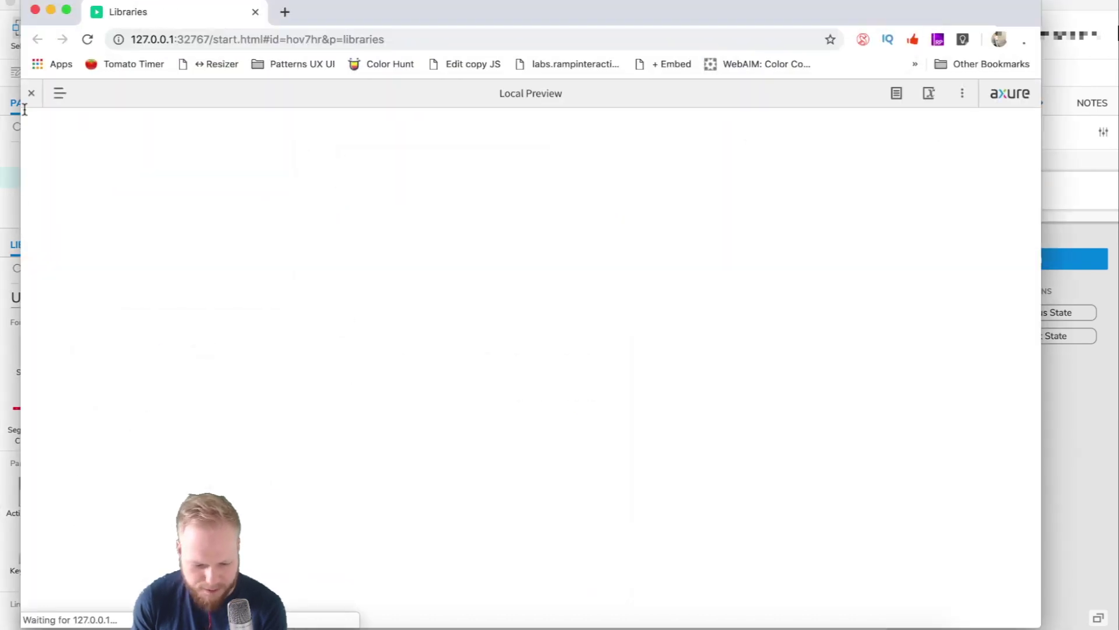
Step: In the preview, collapse the toolbar, flip the toggle on to see it turn green, then close the preview
left_click(32, 93)
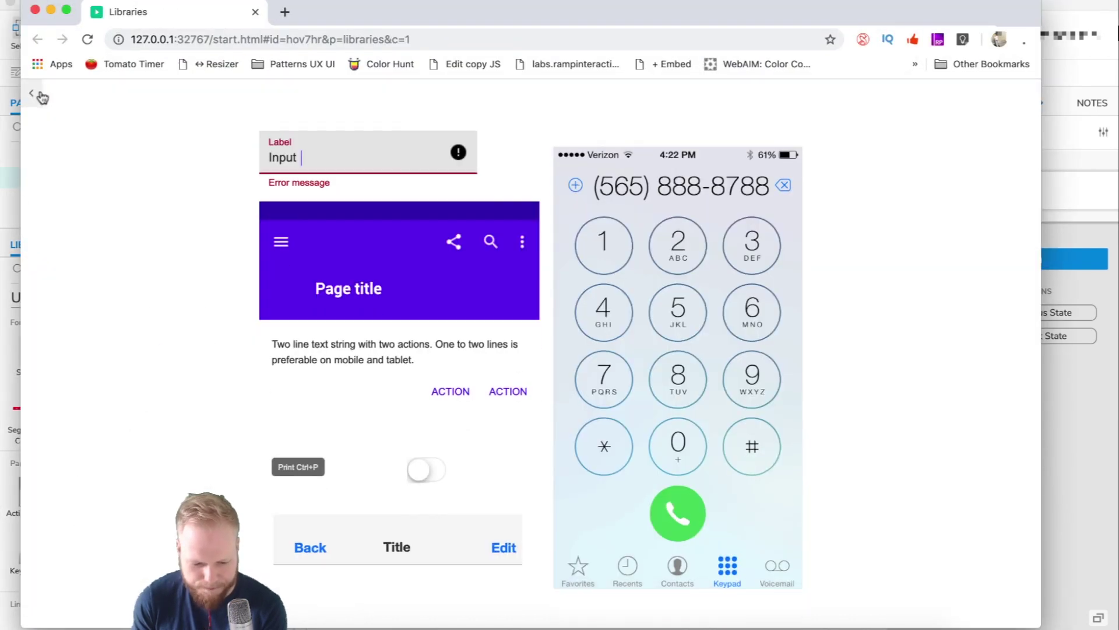
left_click(430, 471)
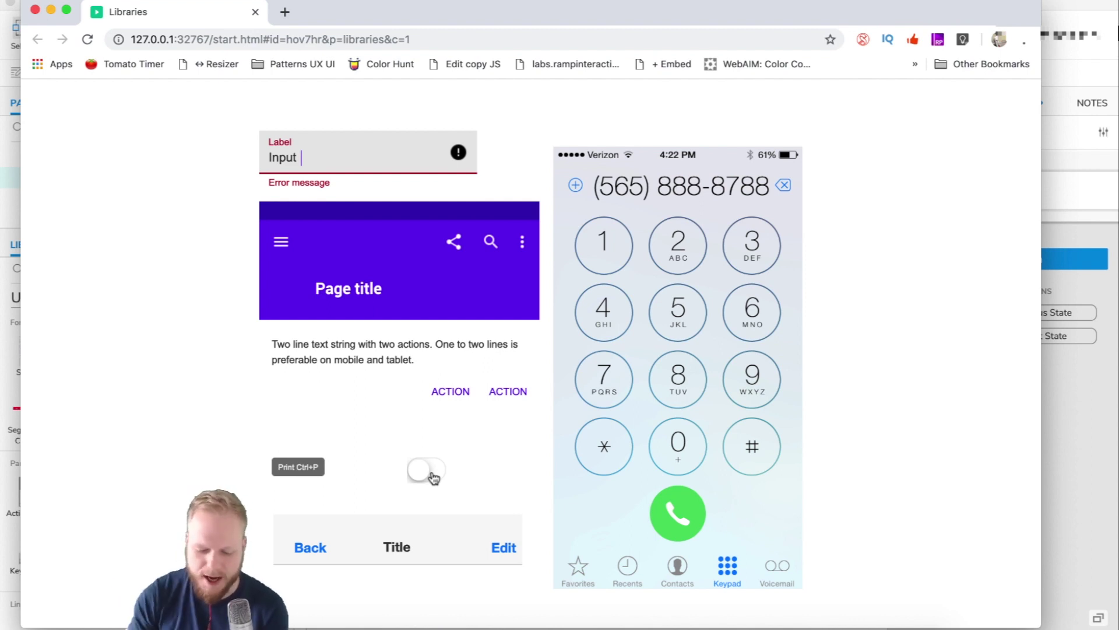
left_click(432, 474)
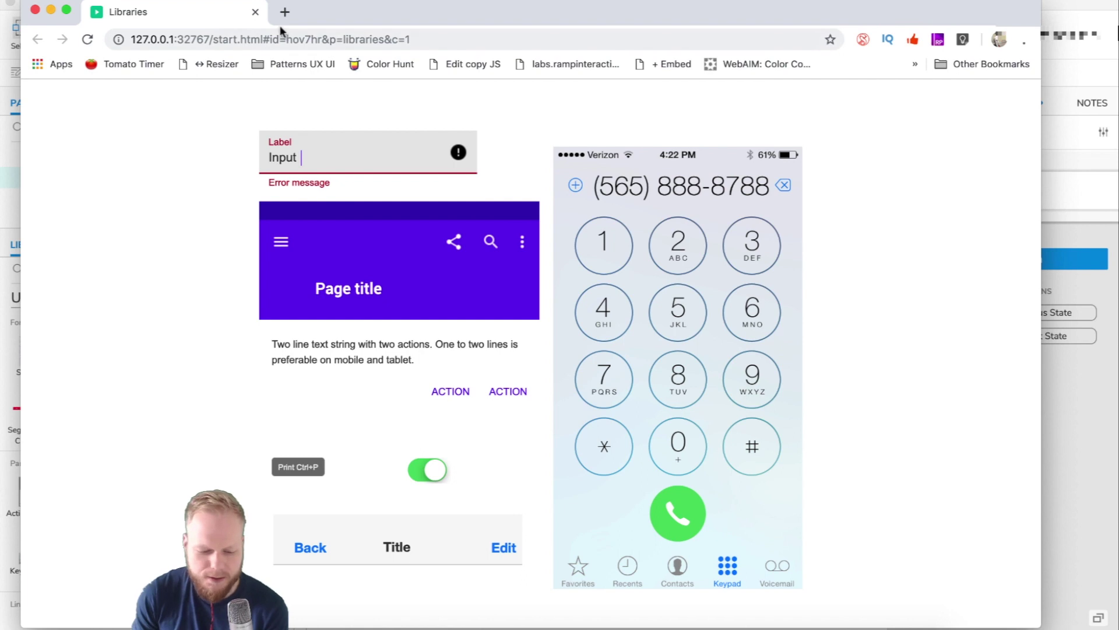
left_click(255, 11)
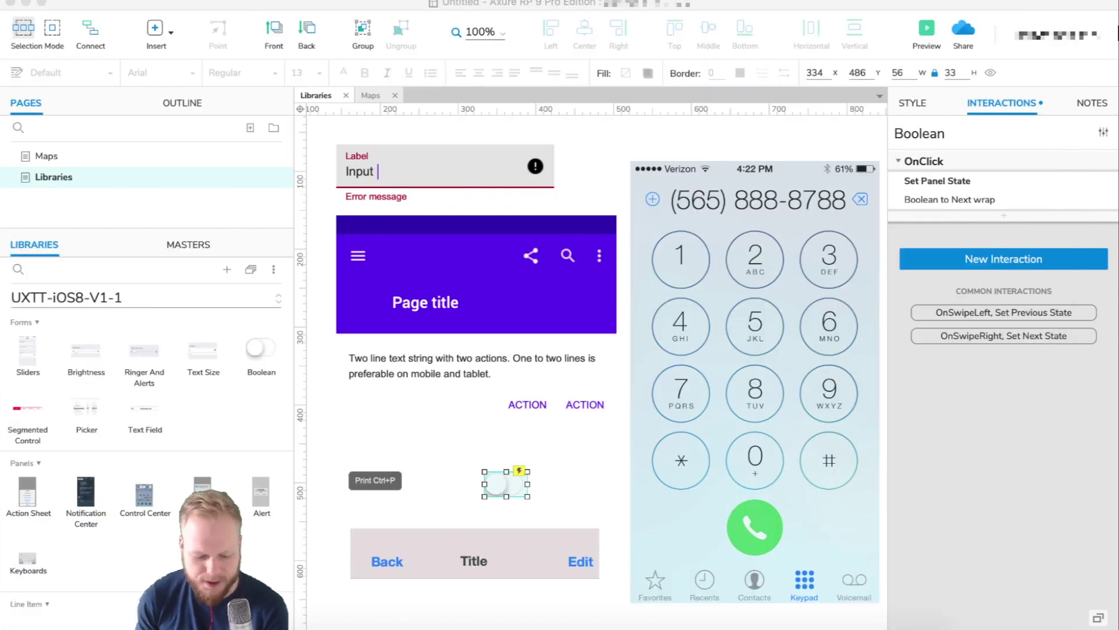
Step: Place the iOS 'Icon and Subtext Below' Phone settings row below the ACTION links
scroll(118, 515, "down", 5)
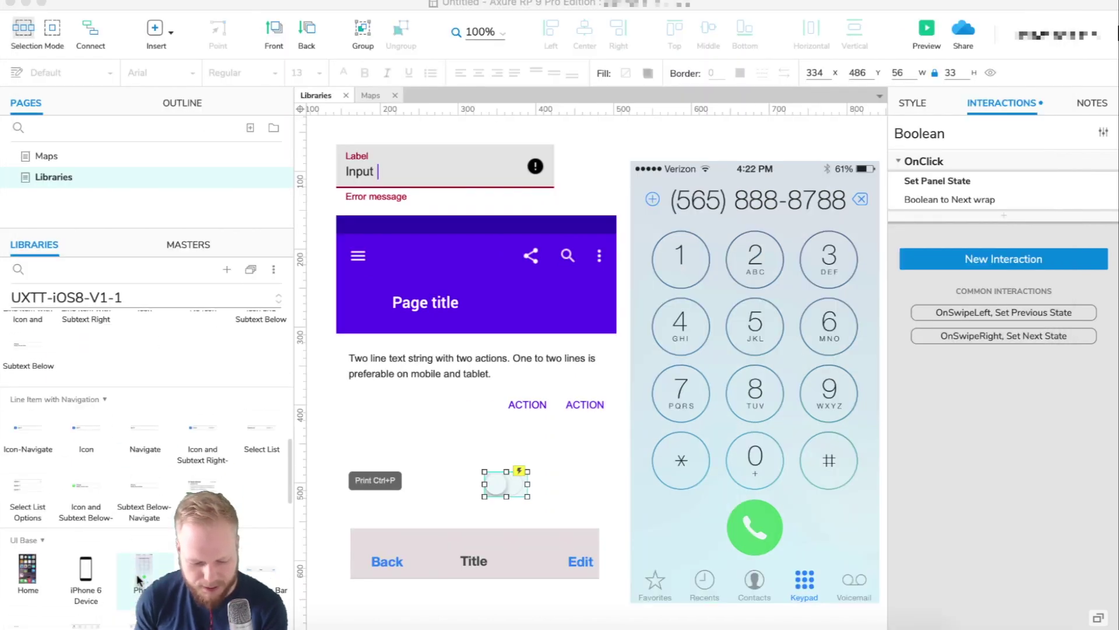
left_click(72, 491)
left_click_drag(327, 487, 443, 431)
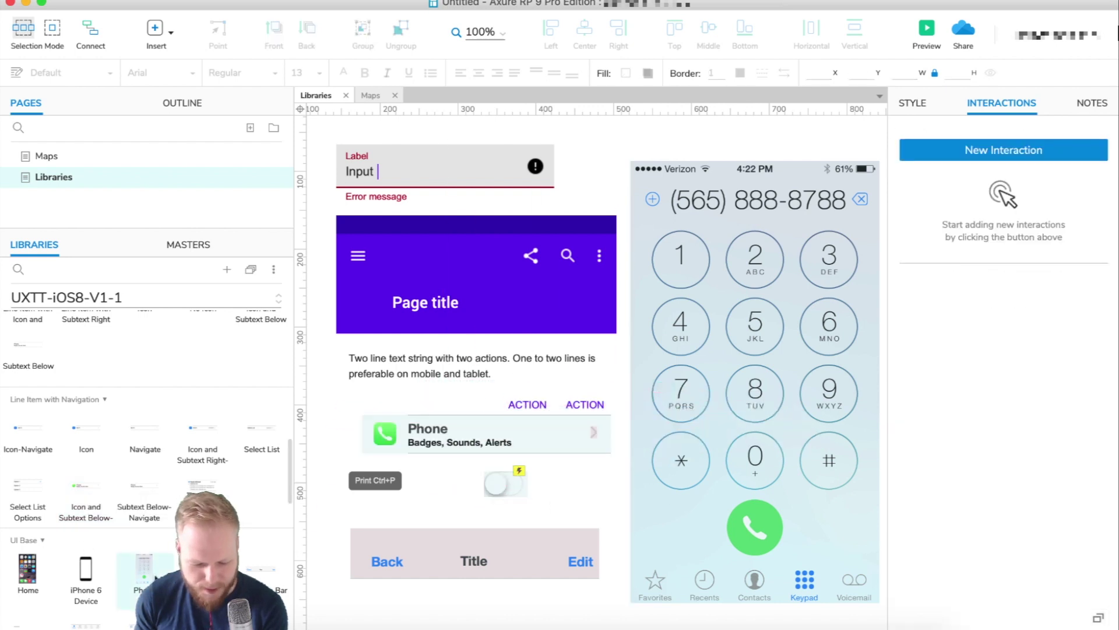
Step: Add a UI Base Spinner loading indicator beside the Phone row
scroll(261, 418, "down", 5)
left_click_drag(262, 418, 382, 434)
left_click(391, 410)
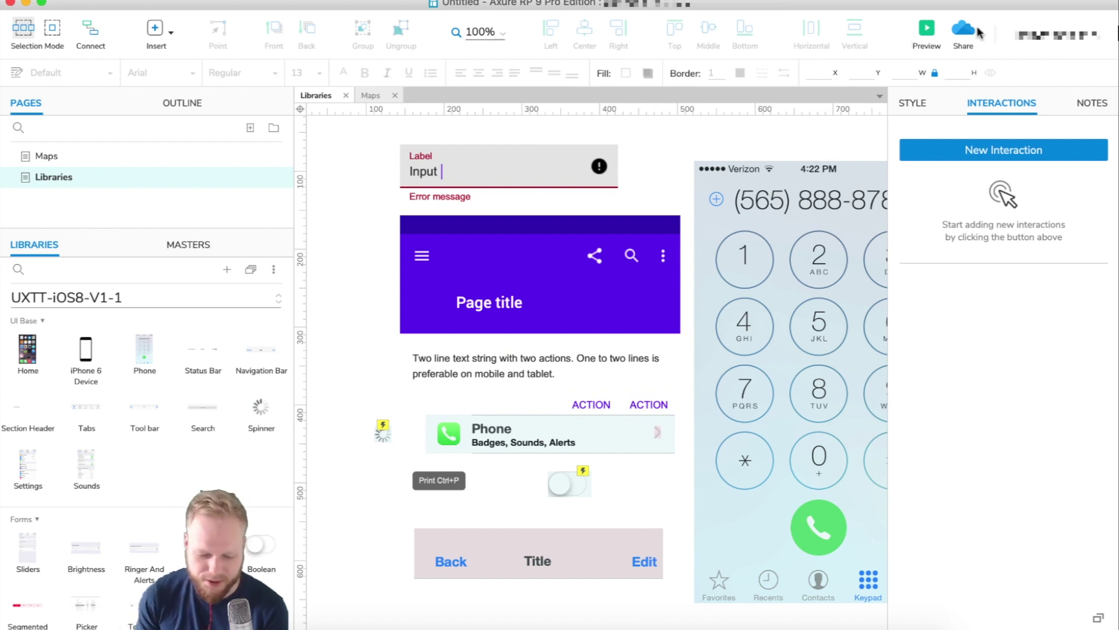
scroll(229, 487, "down", 5)
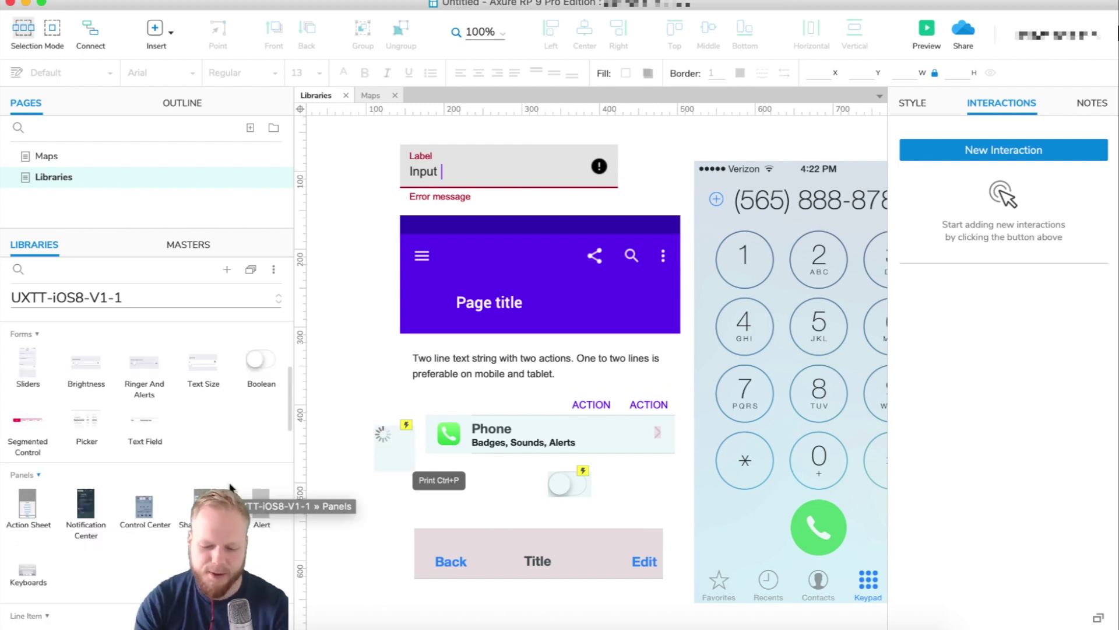